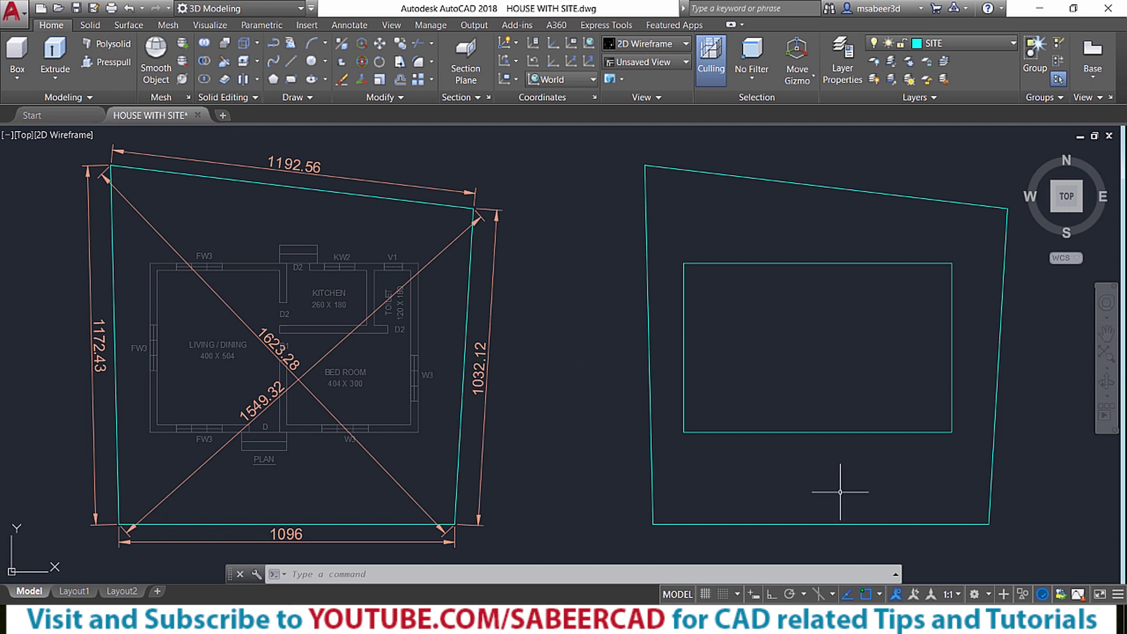
Pan and zoom in on the house rectangle inside the site boundary.
{"action": "middle_click_drag", "start_coordinate": [840, 367], "coordinate": [517, 357]}
{"action": "scroll", "coordinate": [516, 352], "scroll_direction": "up", "scroll_amount": 2}
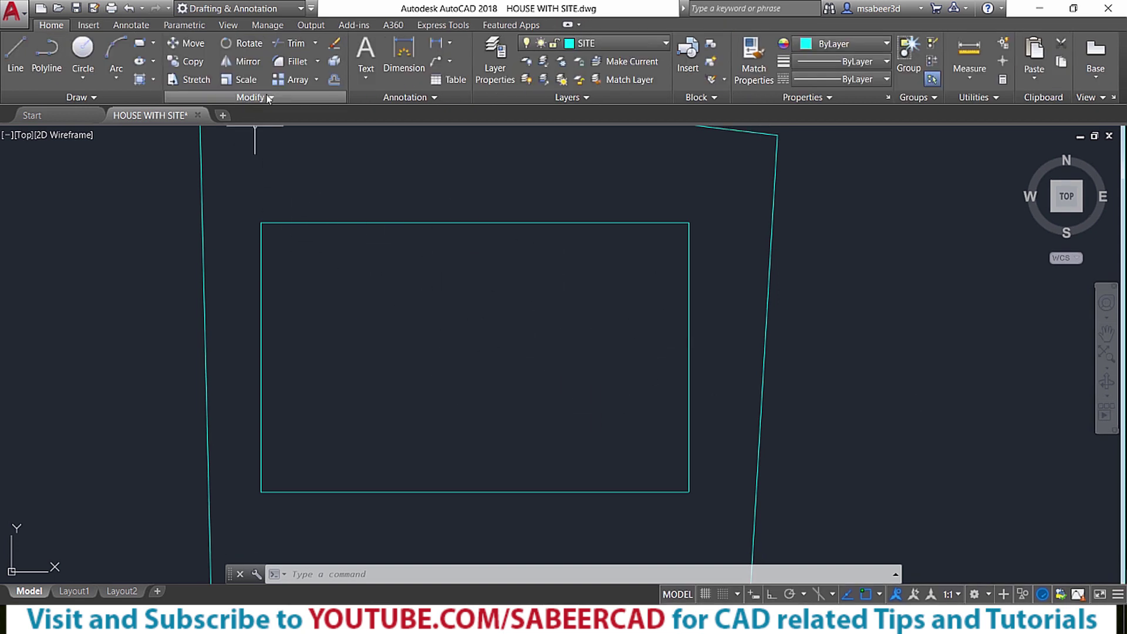
Try joining the house rectangle with JOIN, then cancel the attempt.
{"action": "left_click", "coordinate": [268, 98]}
{"action": "left_click", "coordinate": [231, 132]}
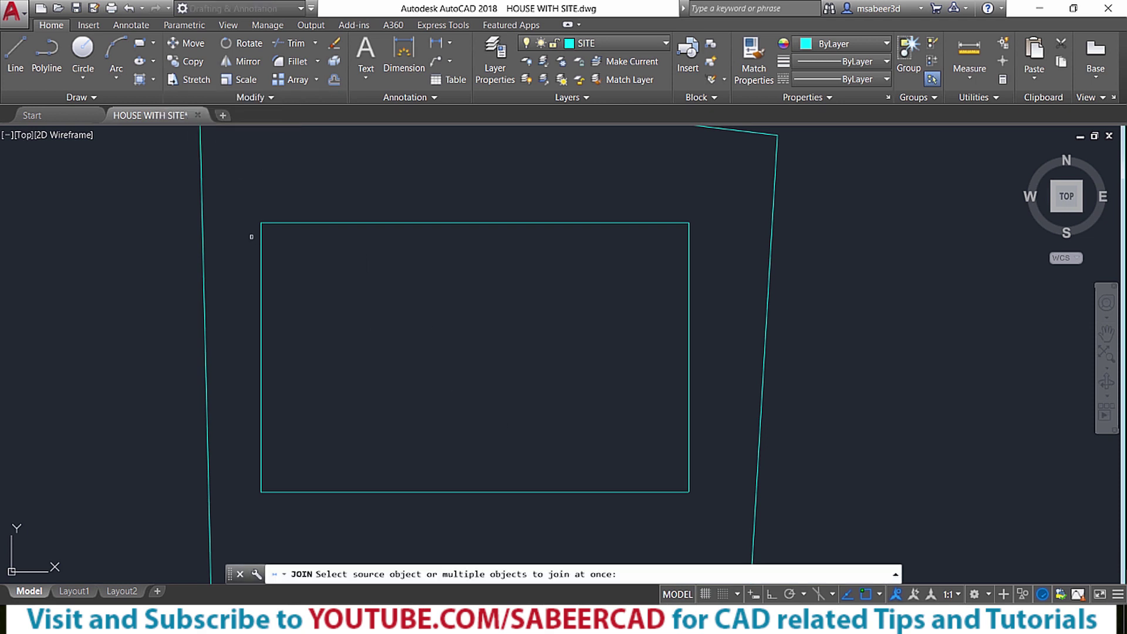
{"action": "left_click", "coordinate": [237, 199]}
{"action": "left_click", "coordinate": [751, 550]}
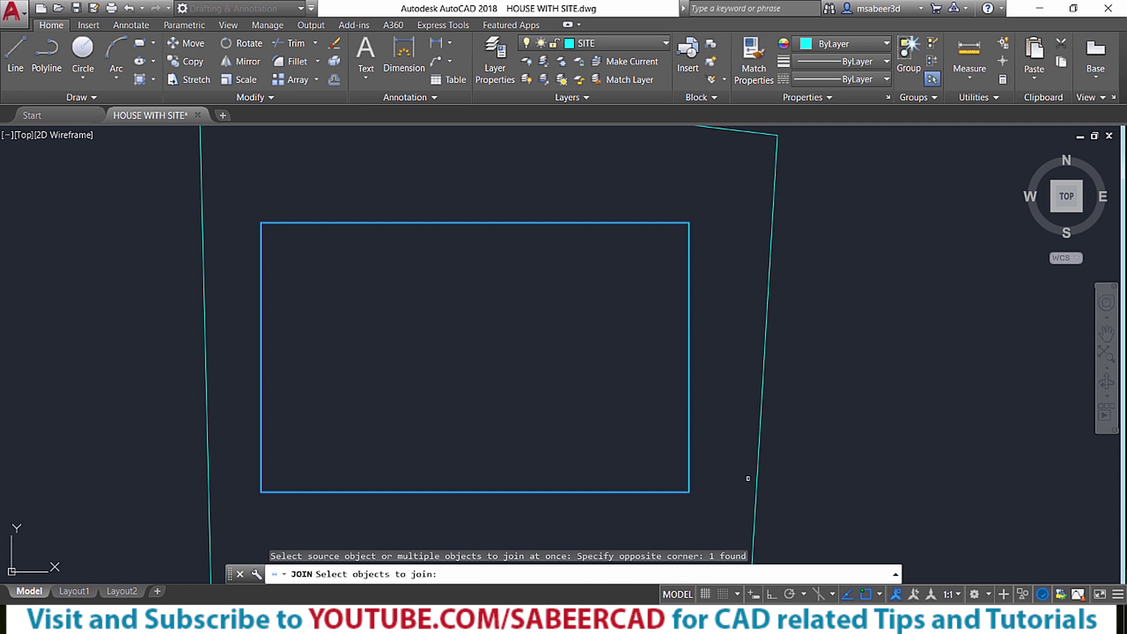
{"action": "key", "text": "Return"}
{"action": "key", "text": "Escape"}
Offset the house rectangle 24 units inward with OFFSET.
{"action": "type", "text": "o"}
{"action": "key", "text": "Return"}
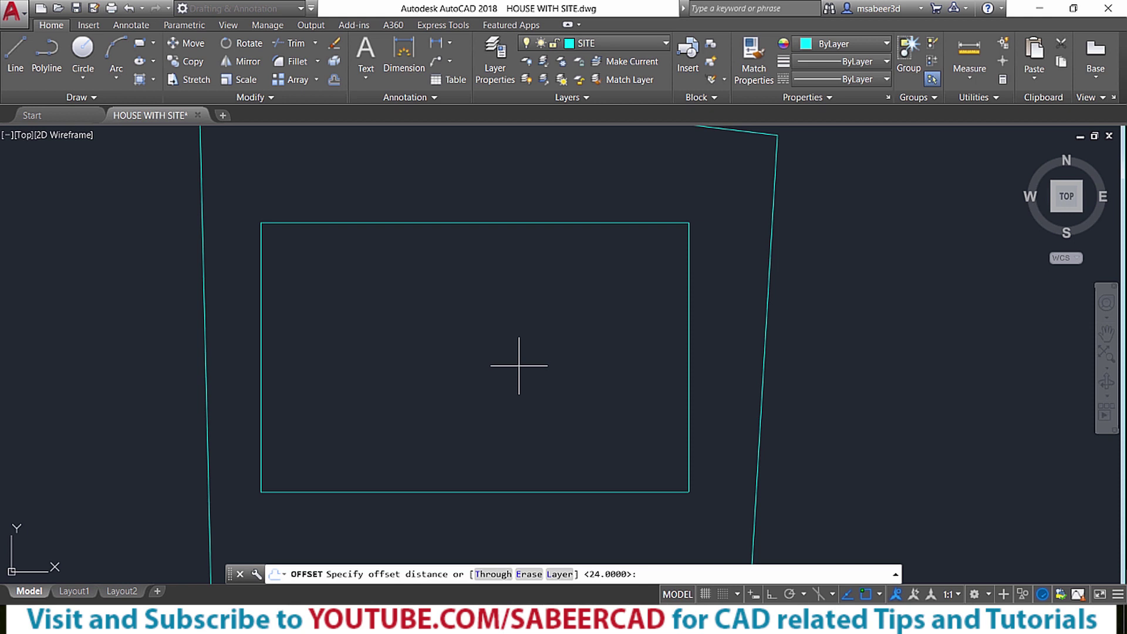
{"action": "type", "text": "24"}
{"action": "key", "text": "Return"}
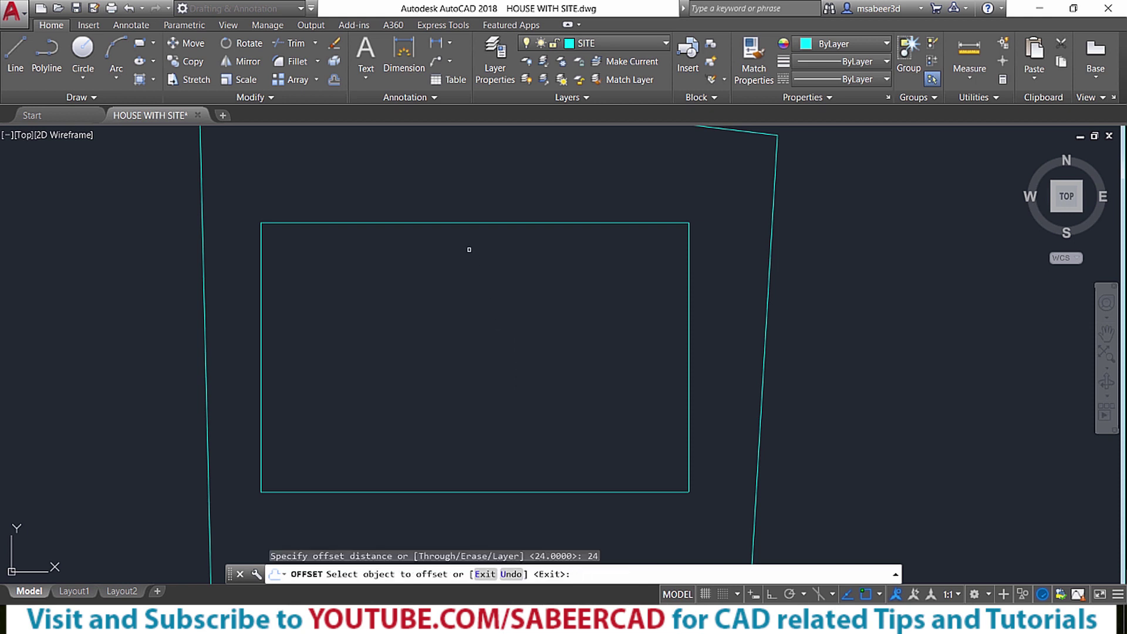
{"action": "left_click", "coordinate": [464, 225]}
{"action": "left_click", "coordinate": [478, 321]}
{"action": "key", "text": "Escape"}
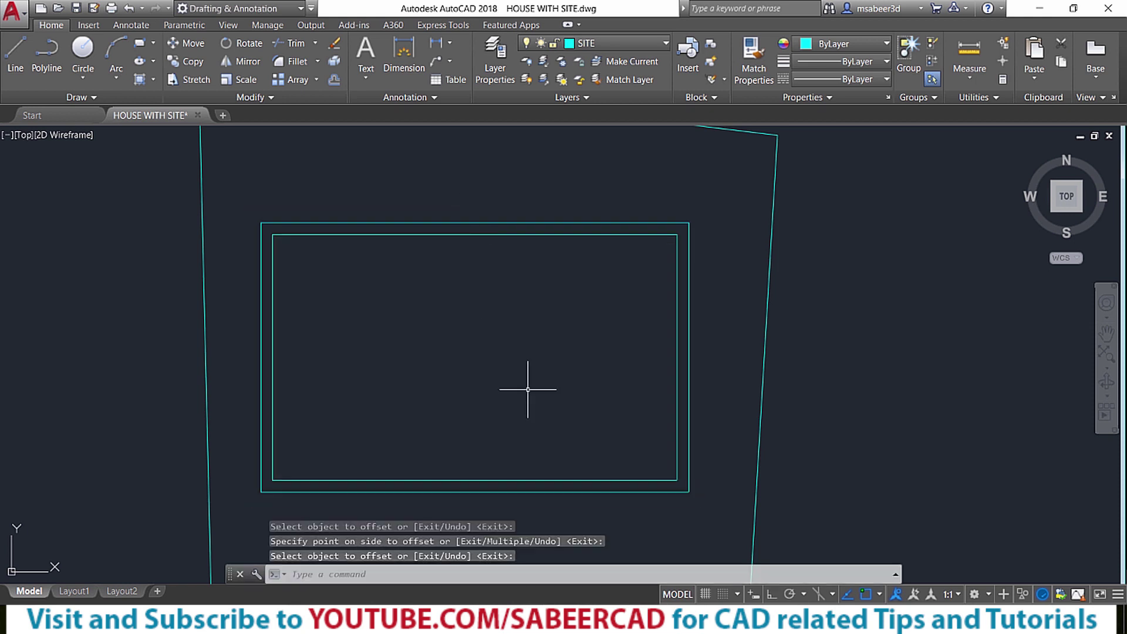
{"action": "scroll", "coordinate": [543, 318], "scroll_direction": "down", "scroll_amount": 4}
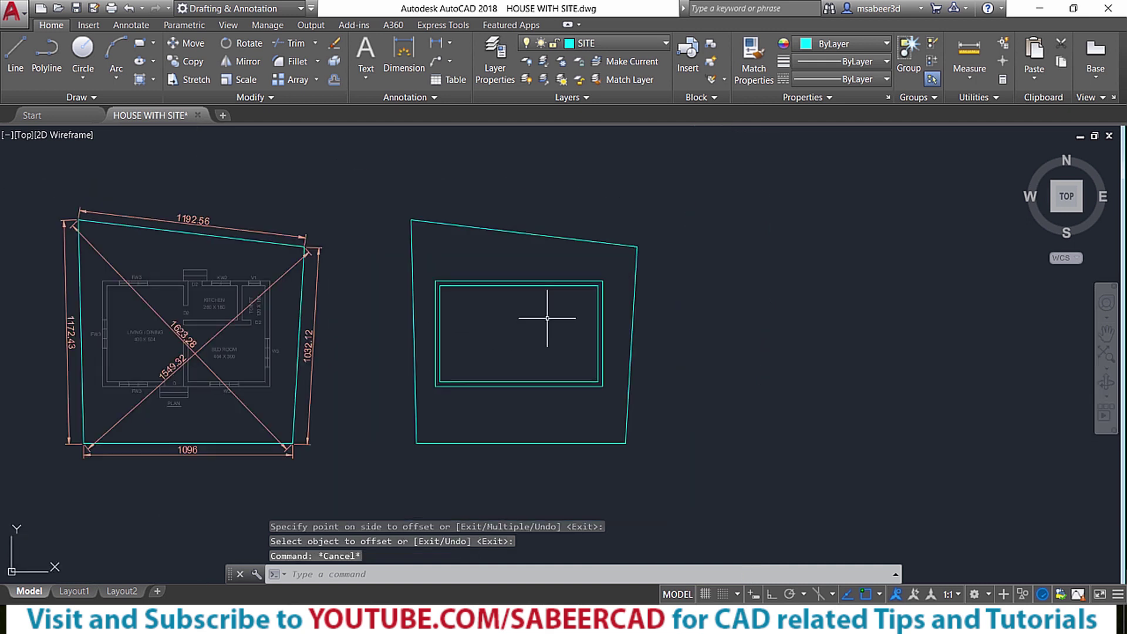
Check the reference plan and active object snap modes, then recentre on the house rectangle.
{"action": "scroll", "coordinate": [156, 310], "scroll_direction": "up", "scroll_amount": 4}
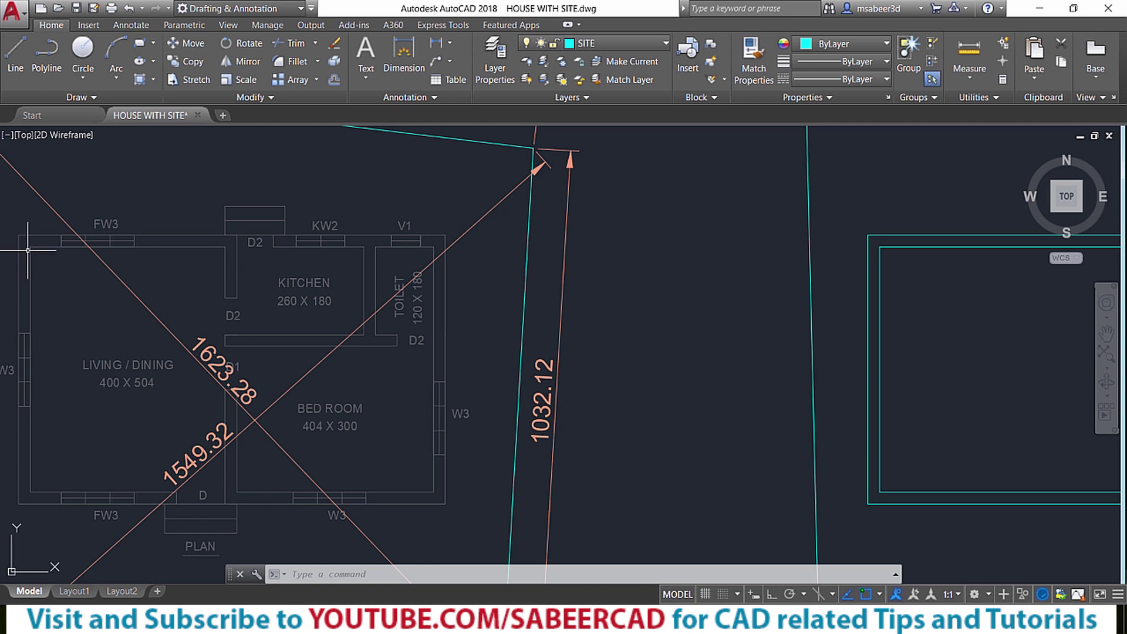
{"action": "middle_click_drag", "start_coordinate": [1019, 272], "coordinate": [667, 262]}
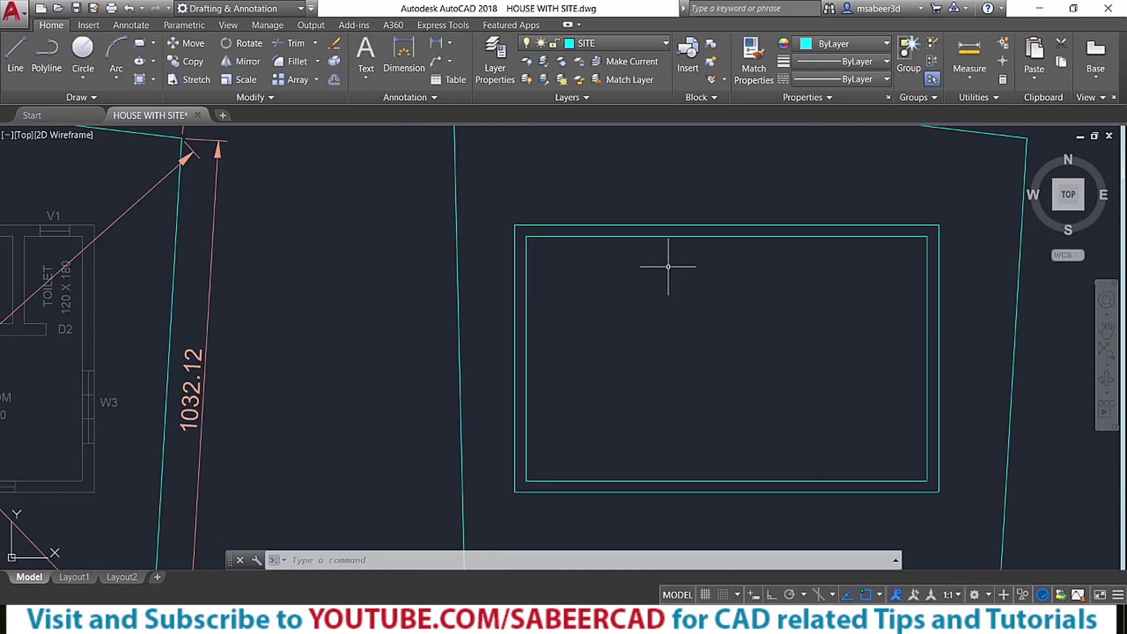
{"action": "middle_click_drag", "start_coordinate": [711, 330], "coordinate": [653, 321]}
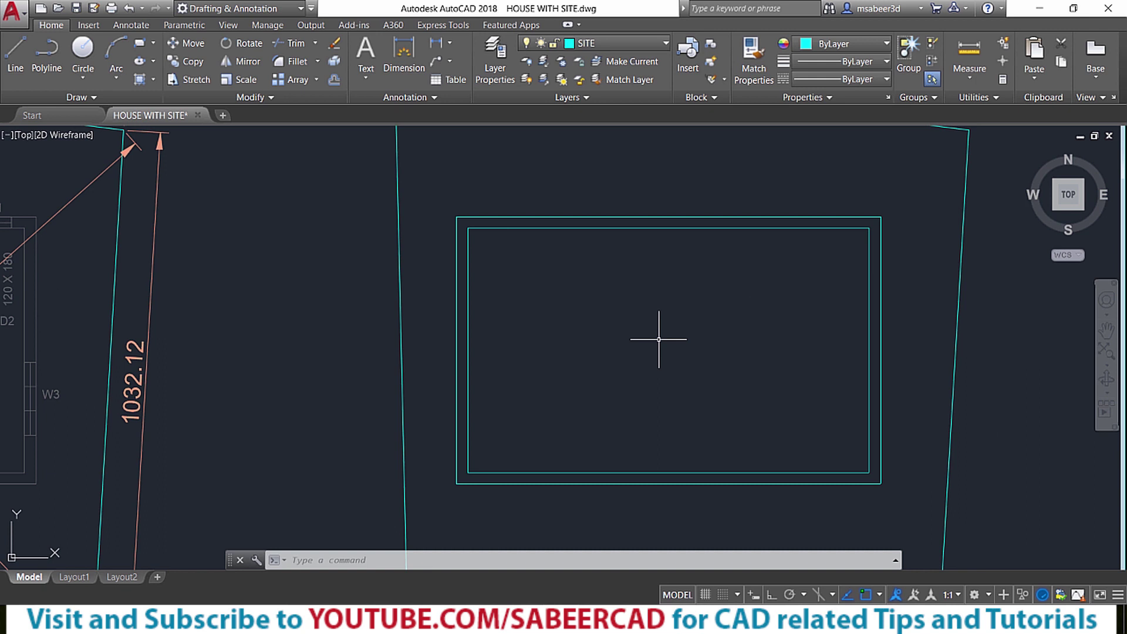
{"action": "right_click", "coordinate": [868, 597]}
{"action": "scroll", "coordinate": [661, 271], "scroll_direction": "down", "scroll_amount": 3}
{"action": "scroll", "coordinate": [250, 253], "scroll_direction": "up", "scroll_amount": 3}
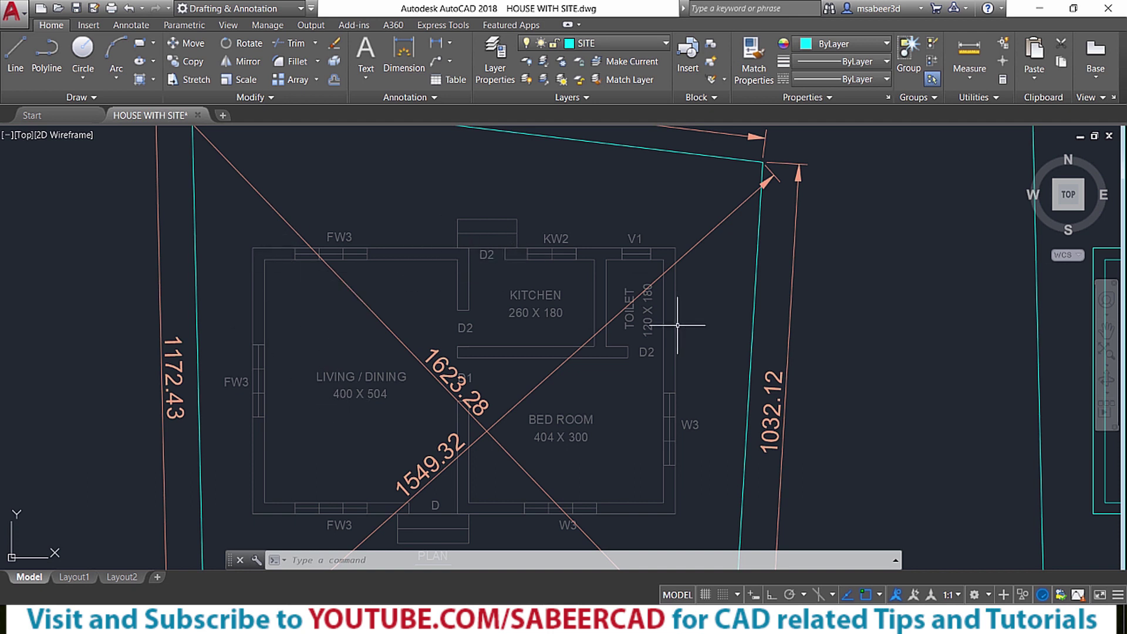
{"action": "mouse_move", "coordinate": [655, 319]}
{"action": "middle_mouse_down"}
{"action": "mouse_move", "coordinate": [745, 315]}
{"action": "mouse_move", "coordinate": [481, 318]}
{"action": "middle_mouse_up"}
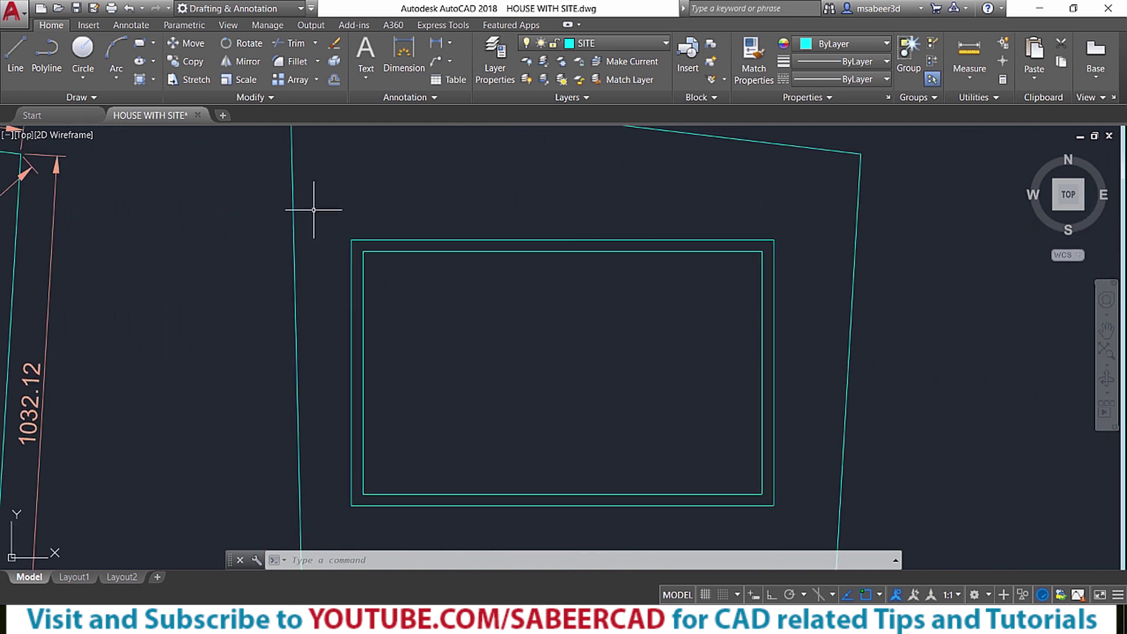
Draw a vertical line 400 from the inner top-left corner, perpendicular to the inner bottom wall, with Ortho on.
{"action": "left_click", "coordinate": [14, 58]}
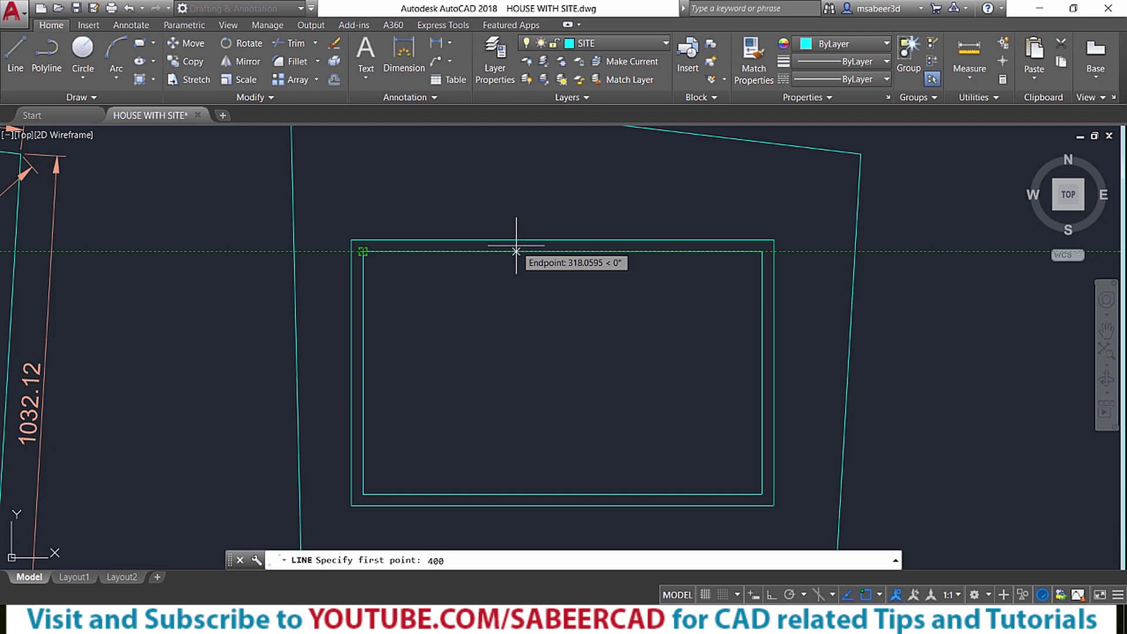
{"action": "key", "text": "Return"}
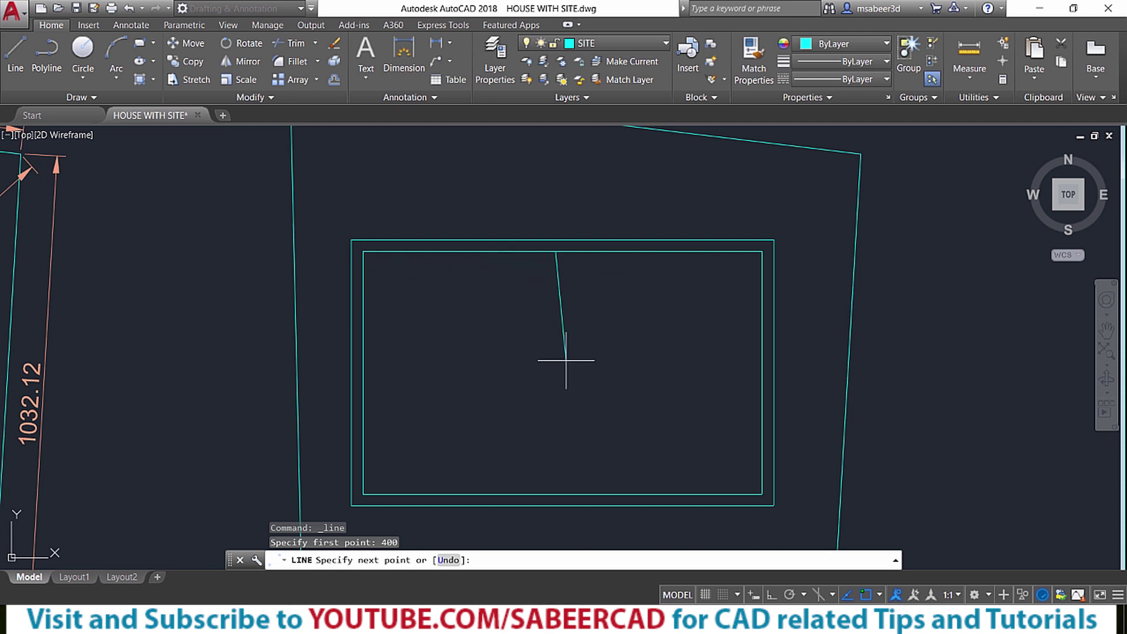
{"action": "scroll", "coordinate": [574, 365], "scroll_direction": "down", "scroll_amount": 2}
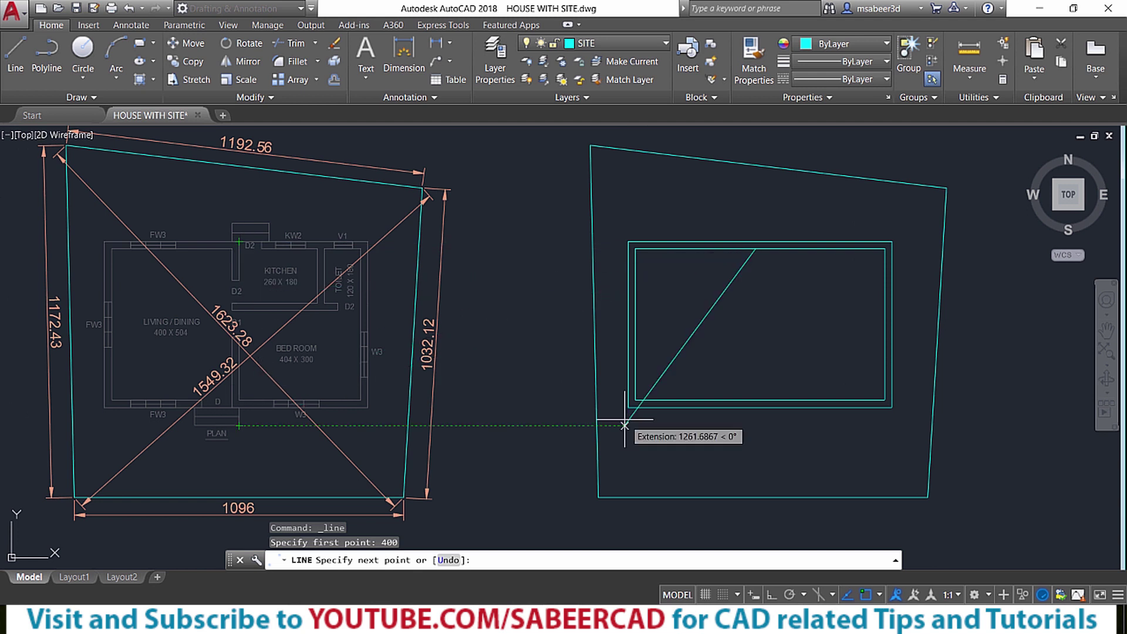
{"action": "right_click", "coordinate": [785, 325], "text": "shift"}
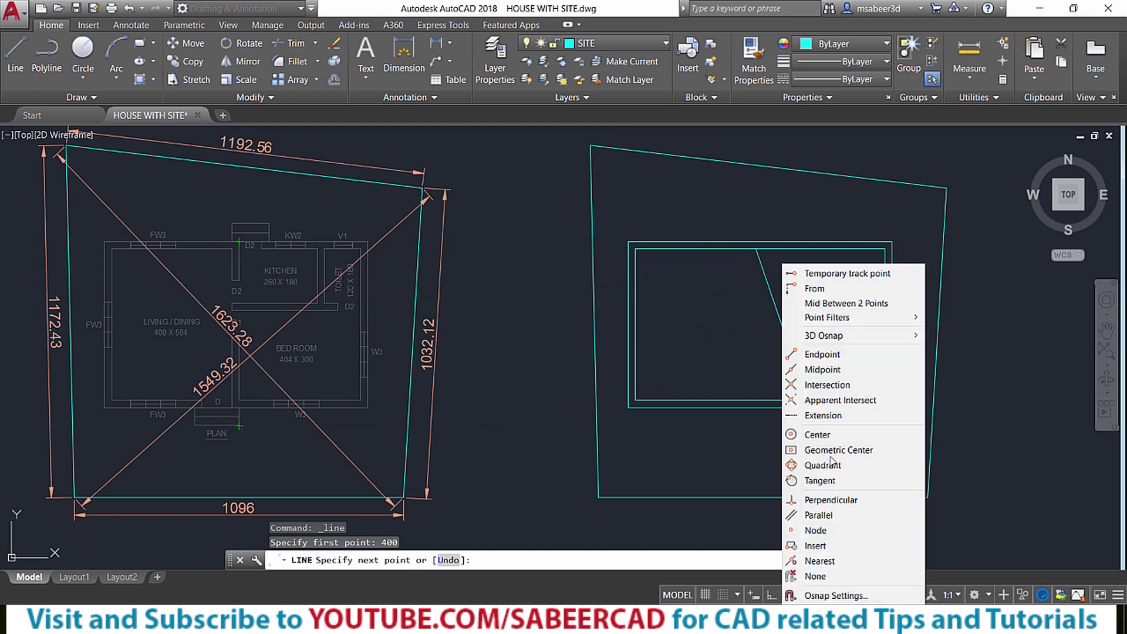
{"action": "left_click", "coordinate": [841, 501]}
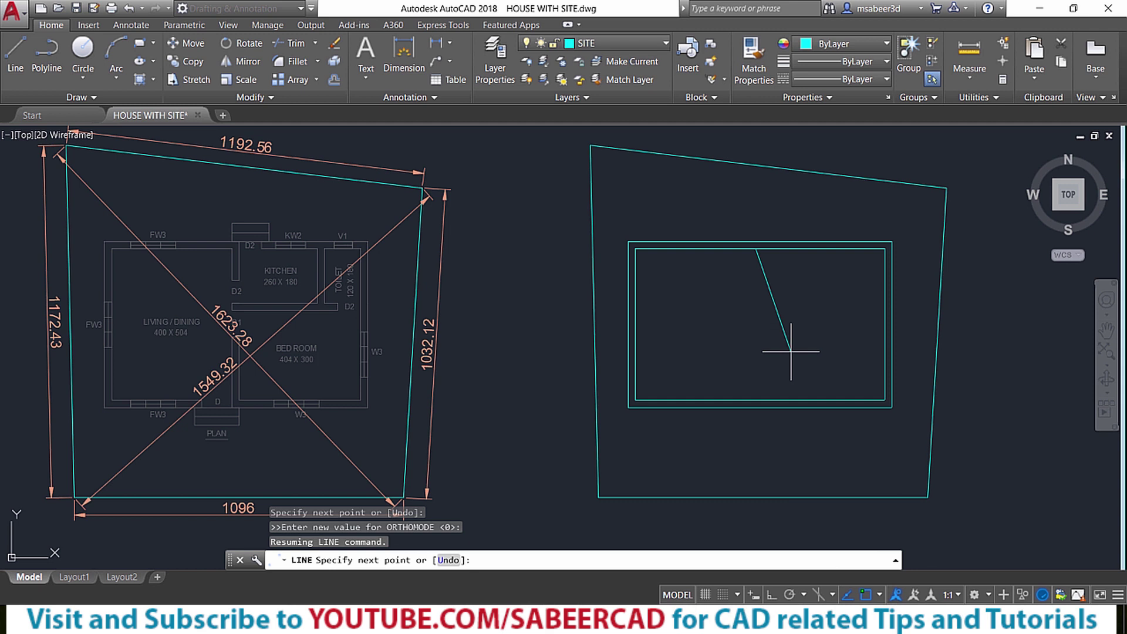
{"action": "key", "text": "F8"}
{"action": "right_click", "coordinate": [781, 317], "text": "shift"}
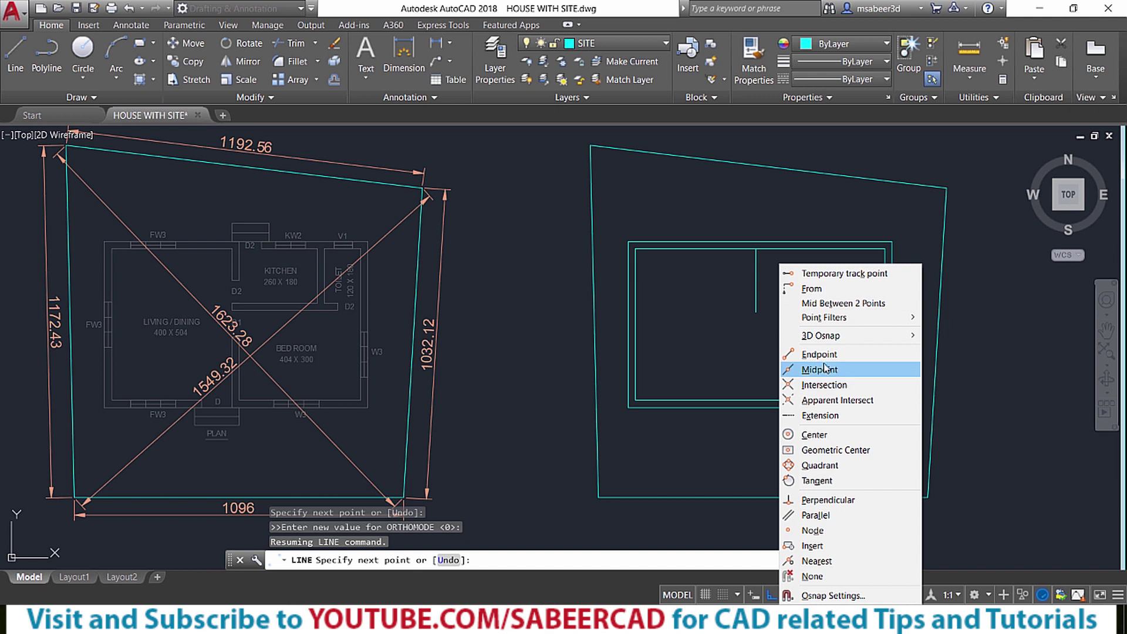
{"action": "left_click", "coordinate": [827, 501]}
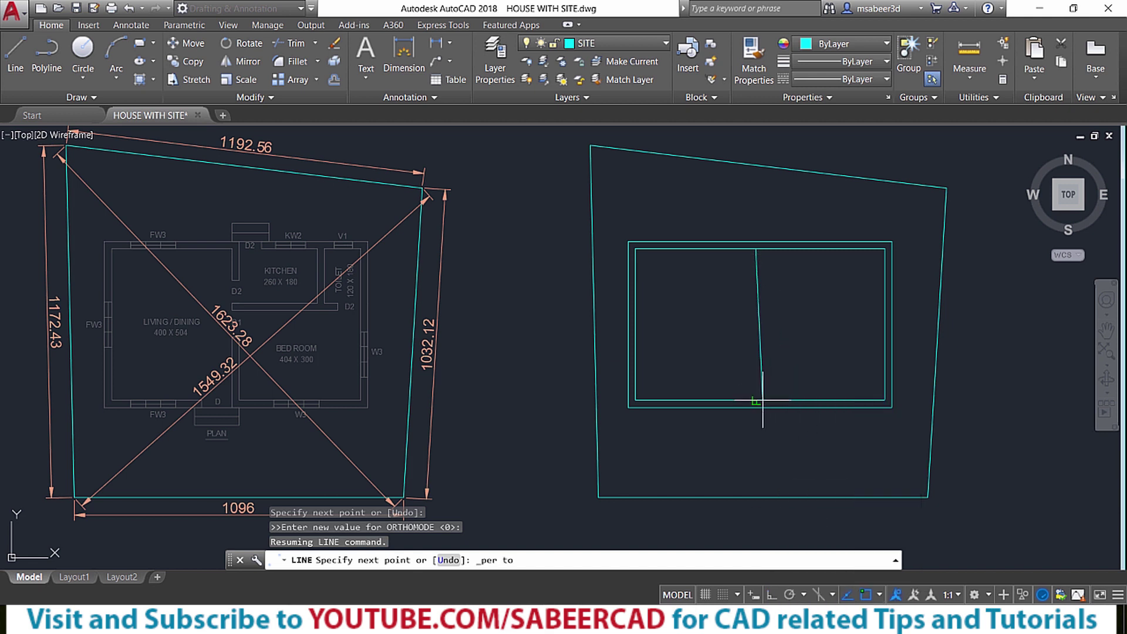
{"action": "key", "text": "Return"}
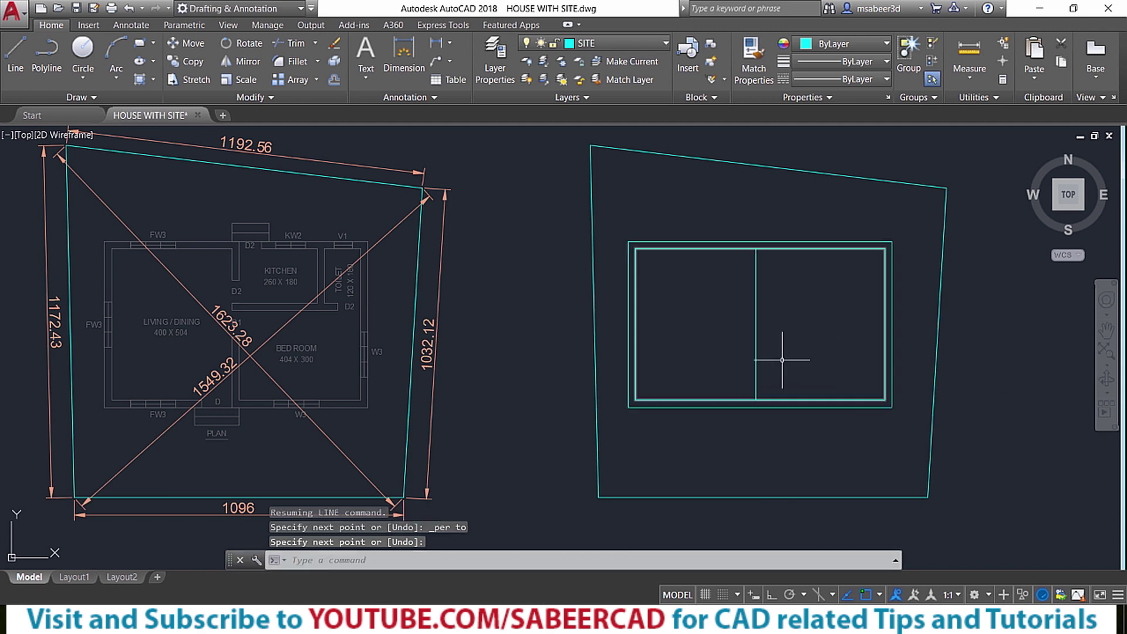
{"action": "type", "text": "o"}
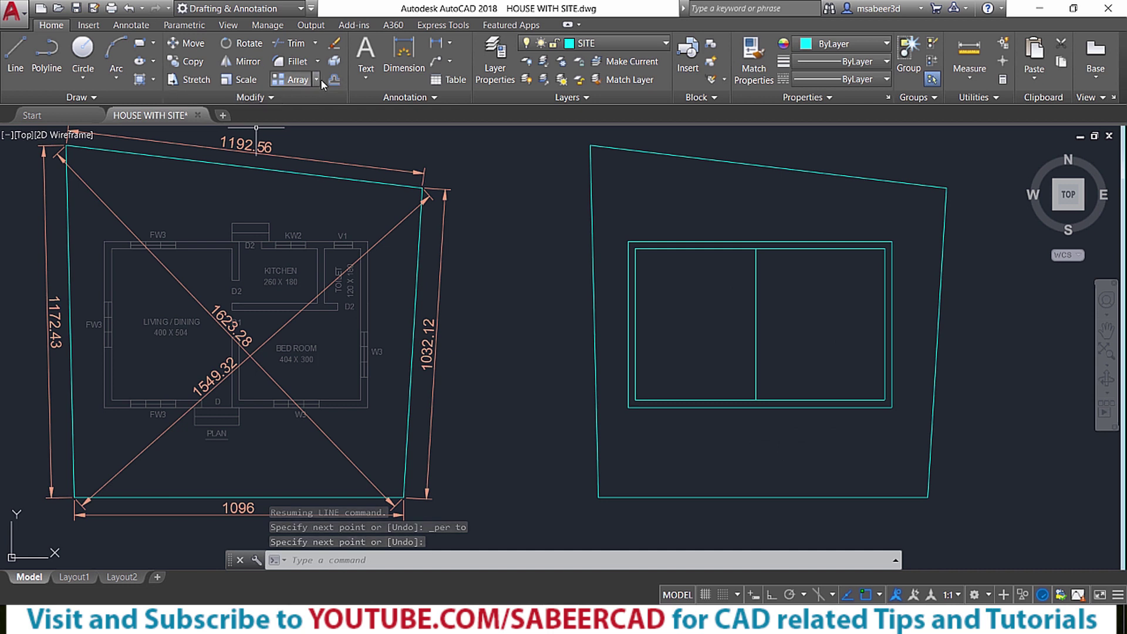
{"action": "key", "text": "Return"}
{"action": "key", "text": "Return"}
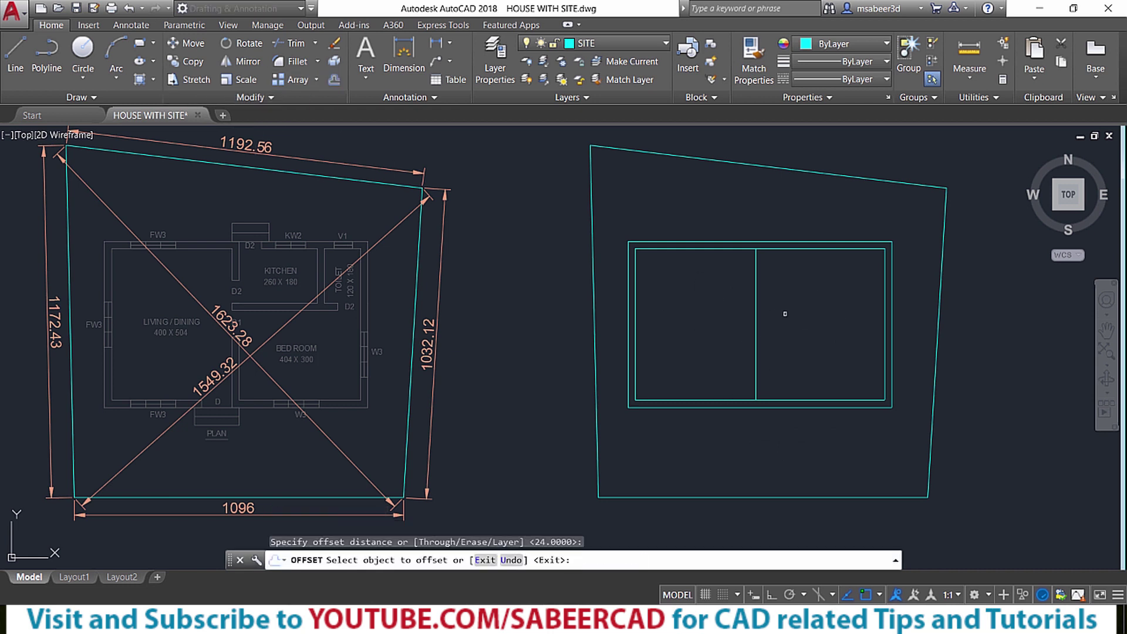
{"action": "left_click", "coordinate": [753, 300]}
{"action": "left_click", "coordinate": [808, 338]}
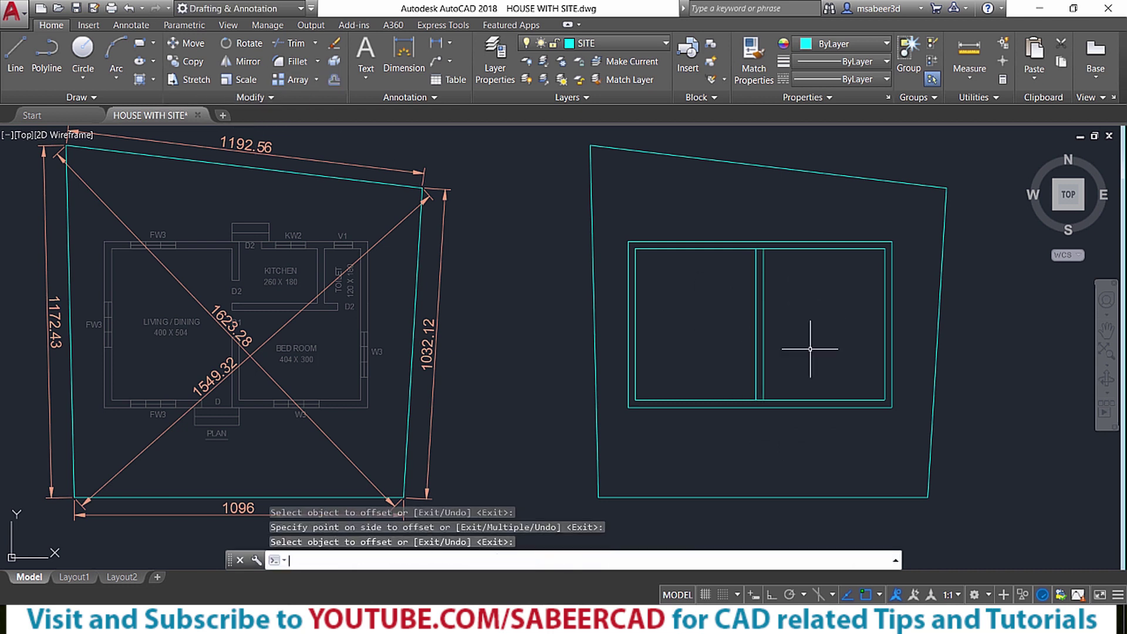
{"action": "key", "text": "Return"}
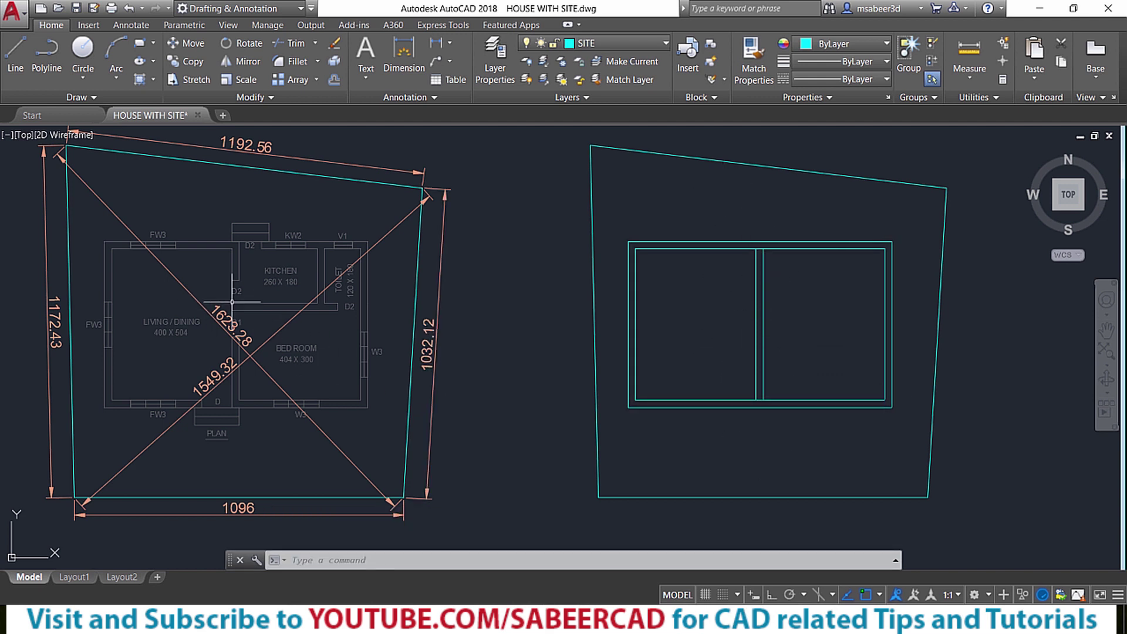
Draw a horizontal line 180 below the inner top corner, perpendicular to the right inner wall.
{"action": "scroll", "coordinate": [264, 268], "scroll_direction": "up", "scroll_amount": 5}
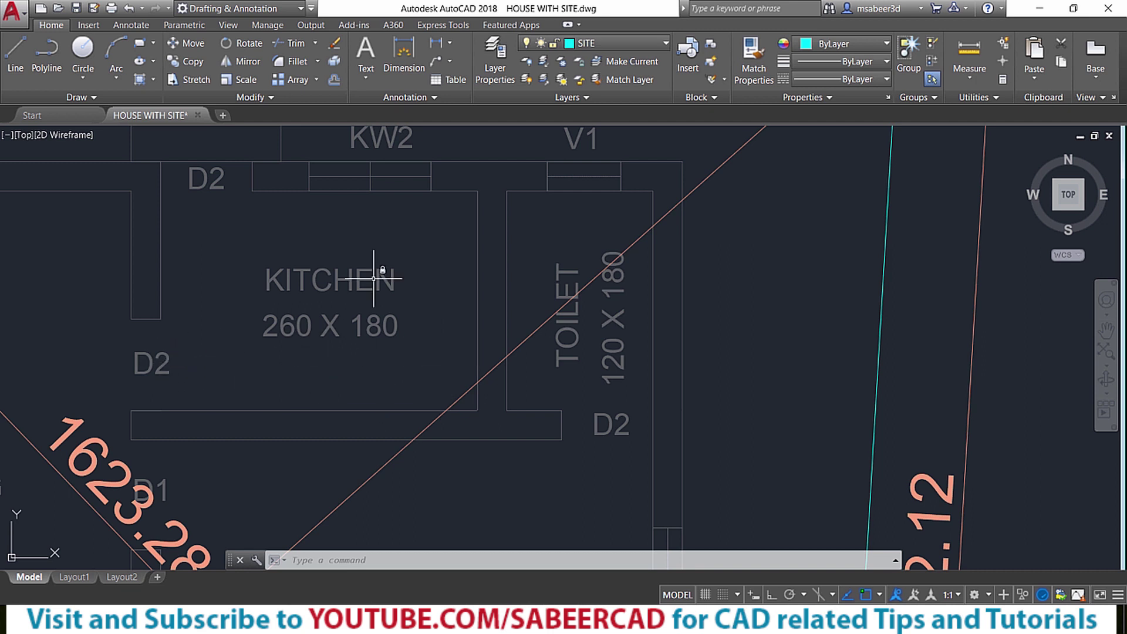
{"action": "scroll", "coordinate": [66, 295], "scroll_direction": "down", "scroll_amount": 4}
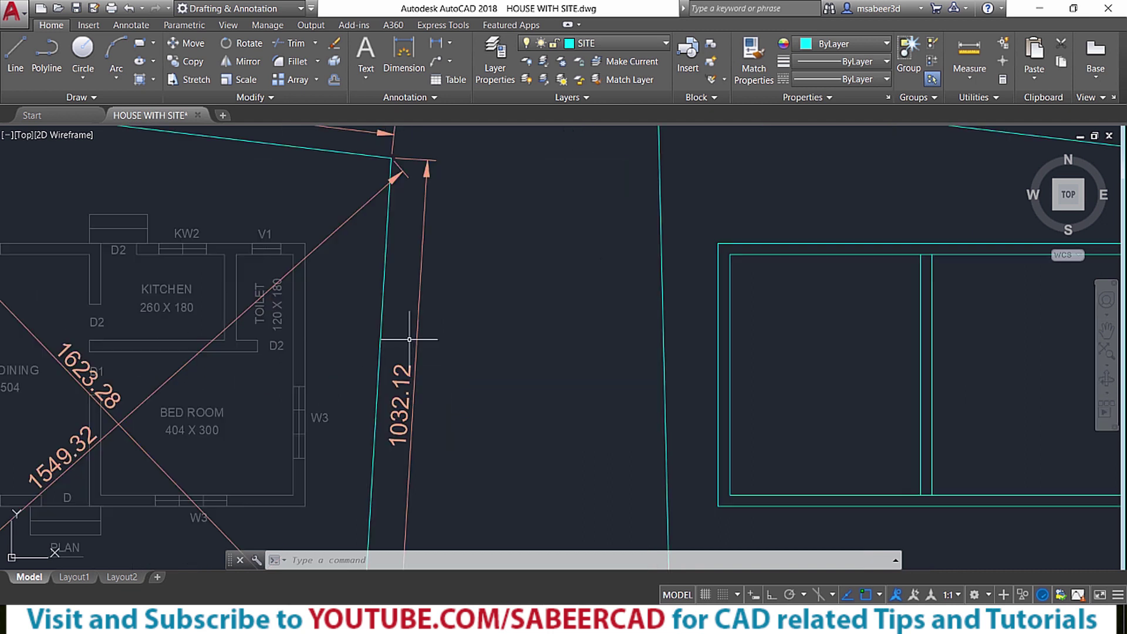
{"action": "left_click", "coordinate": [16, 58]}
{"action": "middle_click_drag", "start_coordinate": [828, 292], "coordinate": [423, 267]}
{"action": "scroll", "coordinate": [511, 295], "scroll_direction": "up", "scroll_amount": 2}
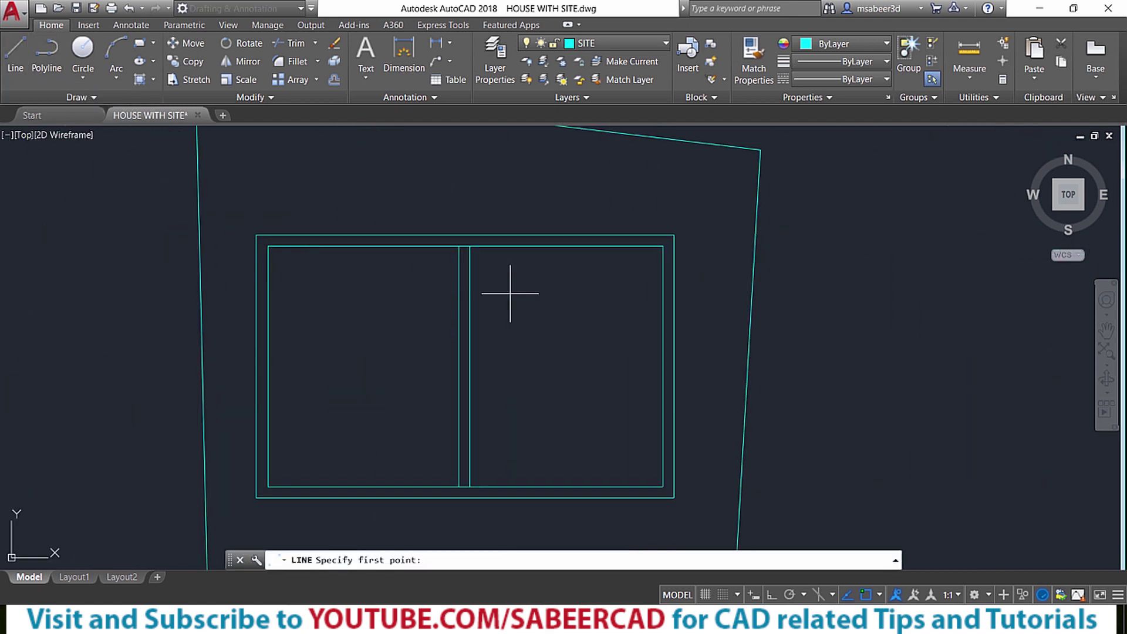
{"action": "scroll", "coordinate": [511, 282], "scroll_direction": "up", "scroll_amount": 2}
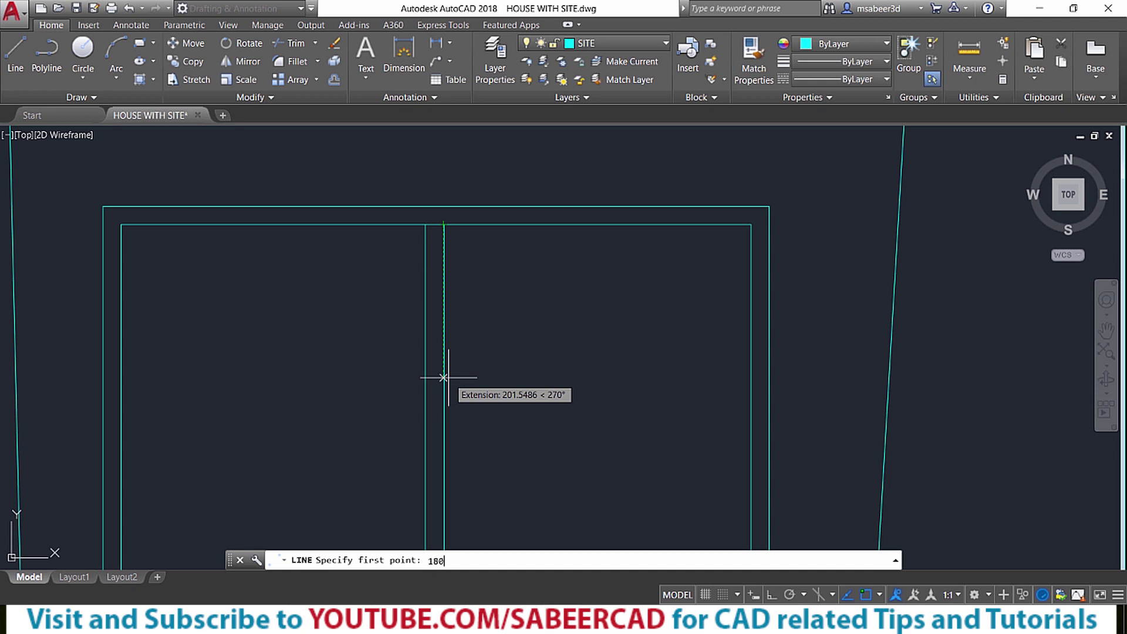
{"action": "key", "text": "Return"}
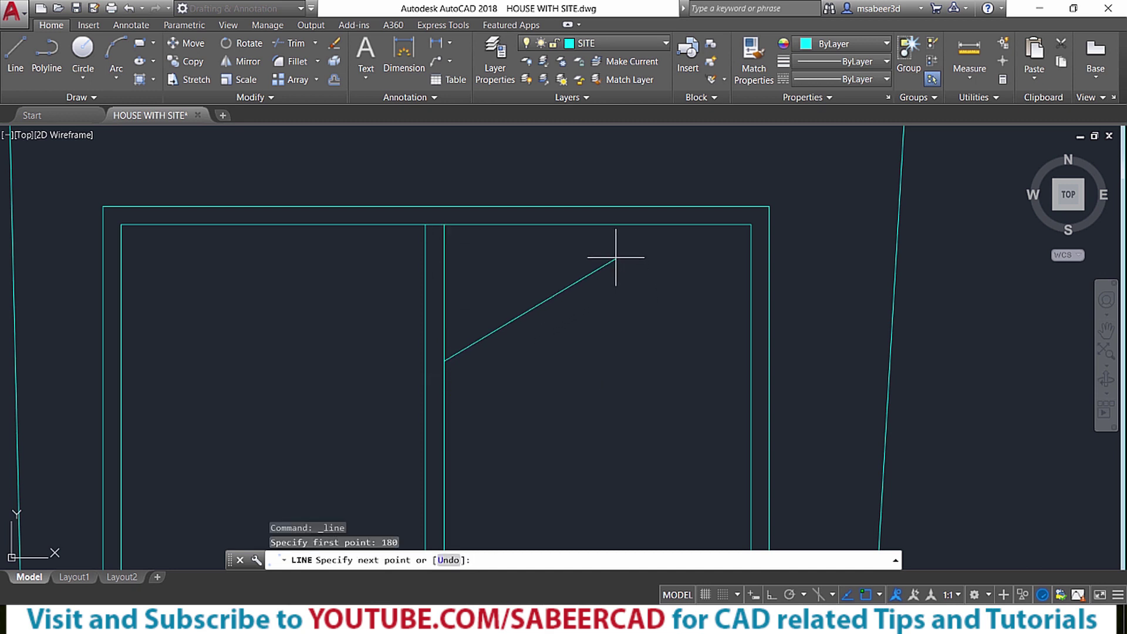
{"action": "right_click", "coordinate": [599, 225], "text": "shift"}
{"action": "left_click", "coordinate": [628, 461]}
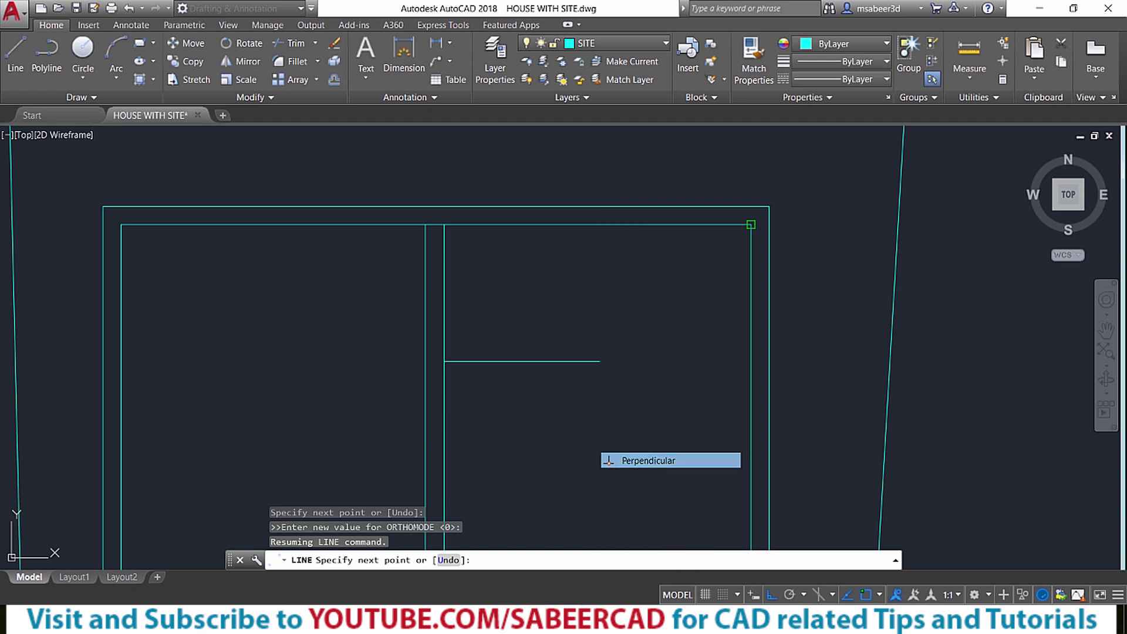
{"action": "left_click", "coordinate": [756, 371]}
{"action": "key", "text": "Return"}
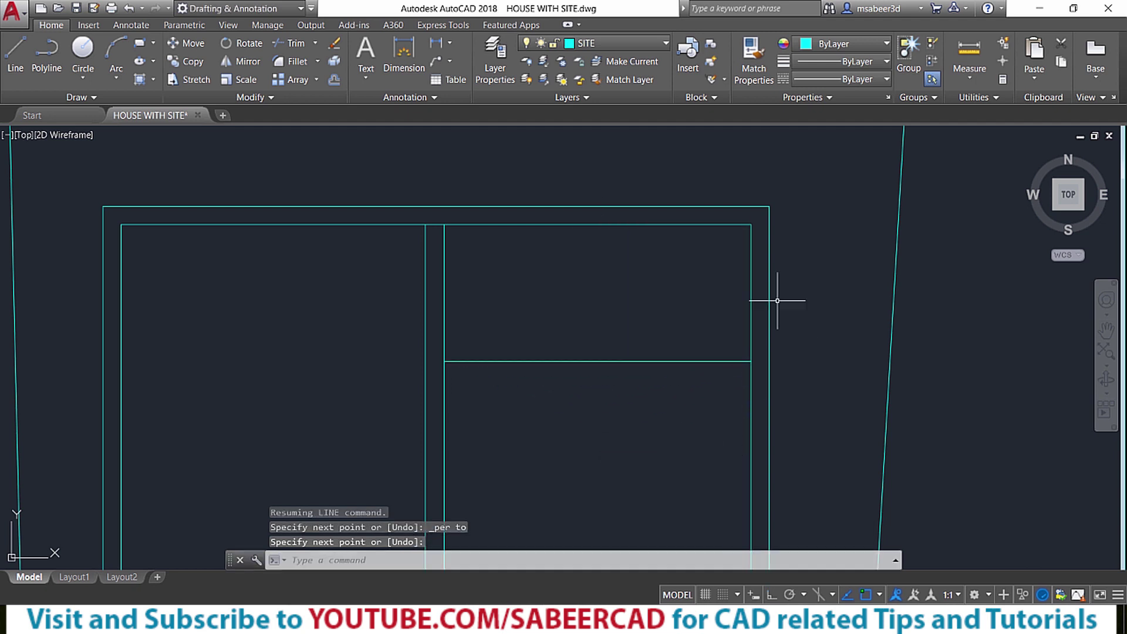
Offset the new horizontal partition line 24 units downward.
{"action": "left_click", "coordinate": [336, 83]}
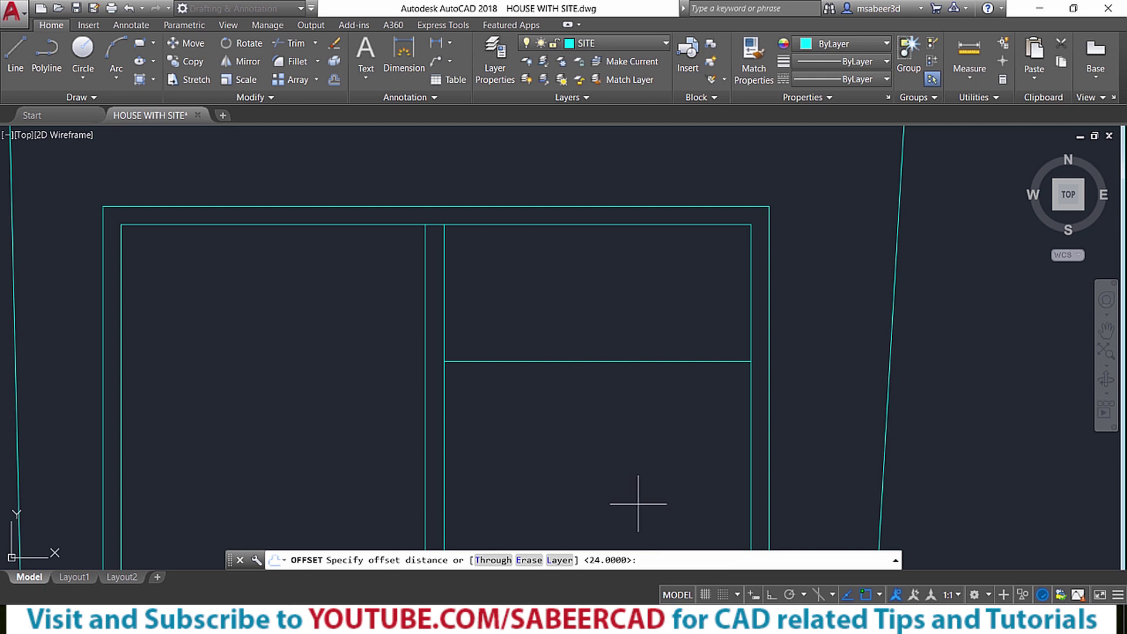
{"action": "key", "text": "Return"}
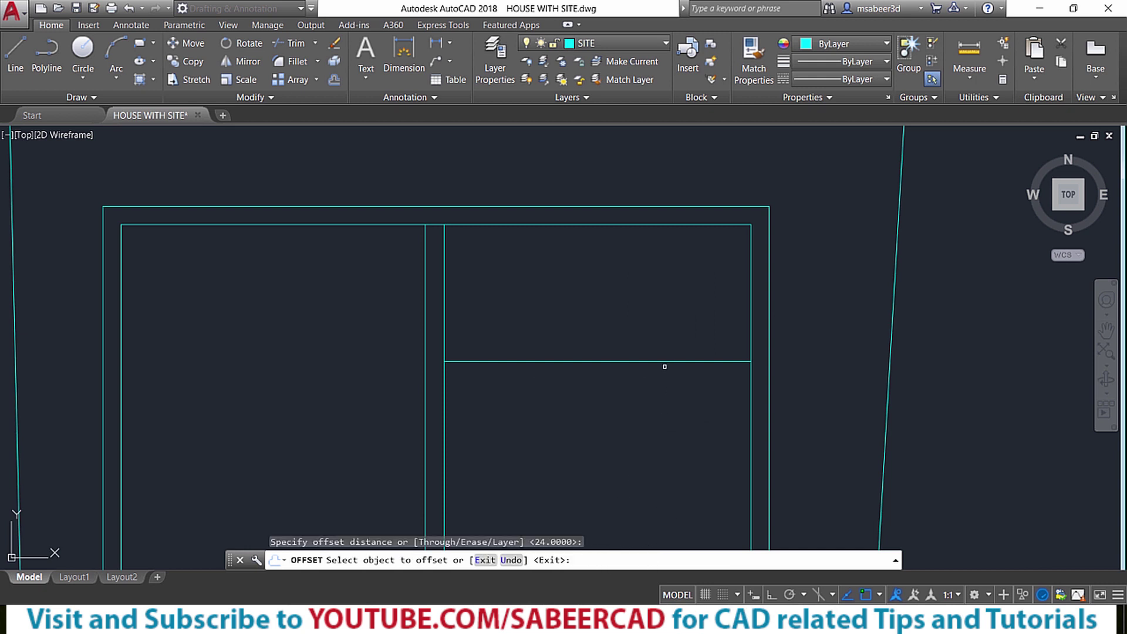
{"action": "left_click", "coordinate": [660, 362]}
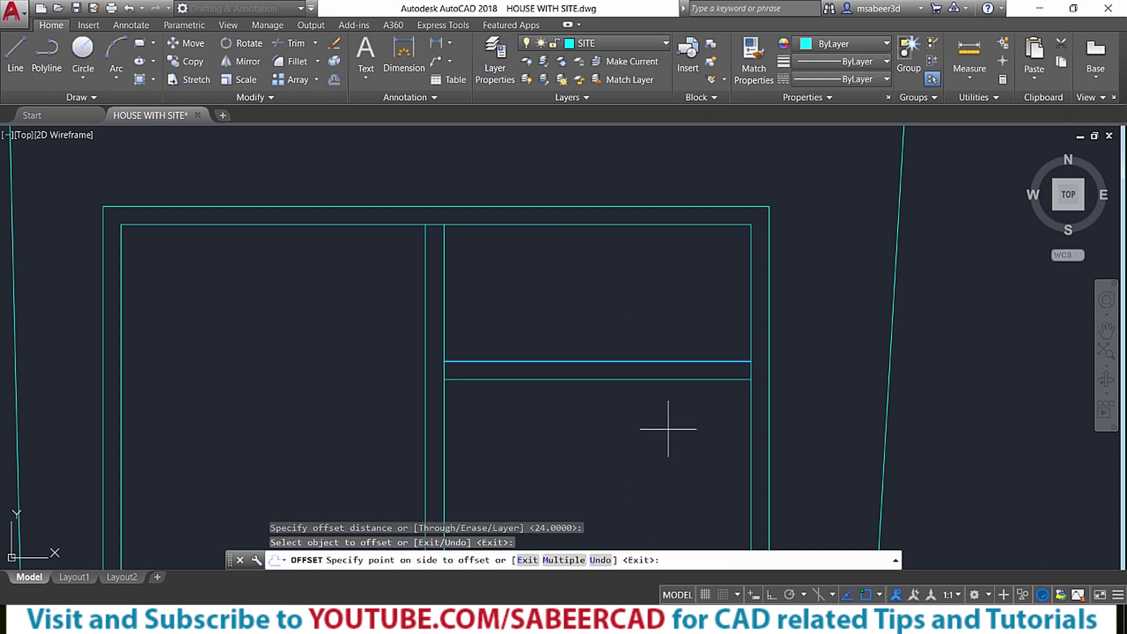
{"action": "left_click", "coordinate": [670, 432]}
{"action": "key", "text": "Return"}
{"action": "scroll", "coordinate": [670, 296], "scroll_direction": "down", "scroll_amount": 3}
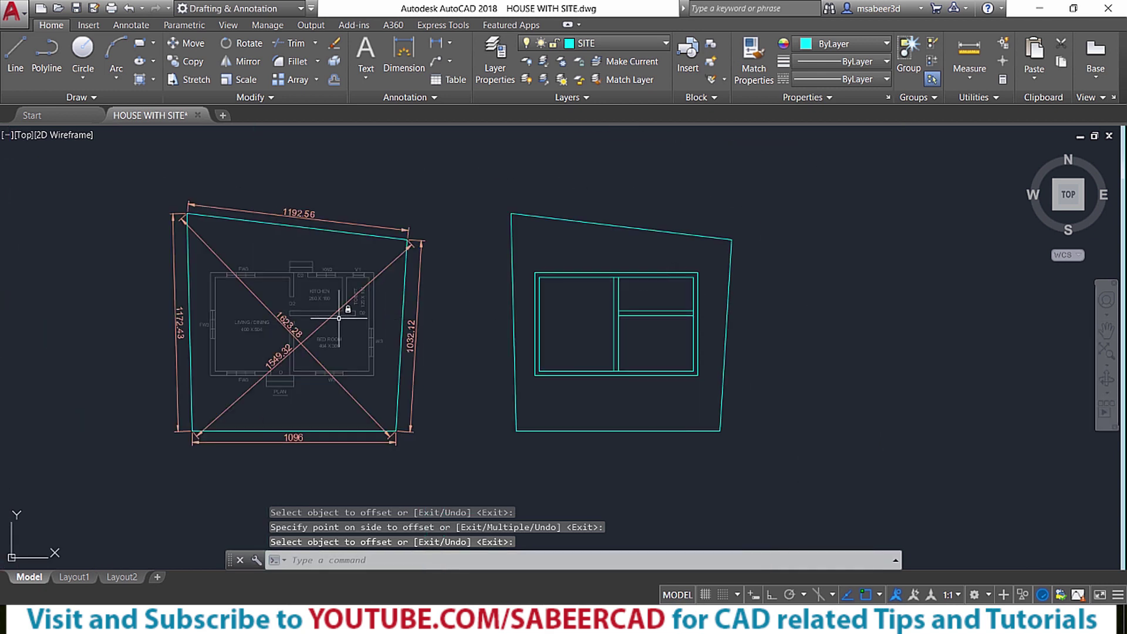
{"action": "scroll", "coordinate": [361, 317], "scroll_direction": "up", "scroll_amount": 4}
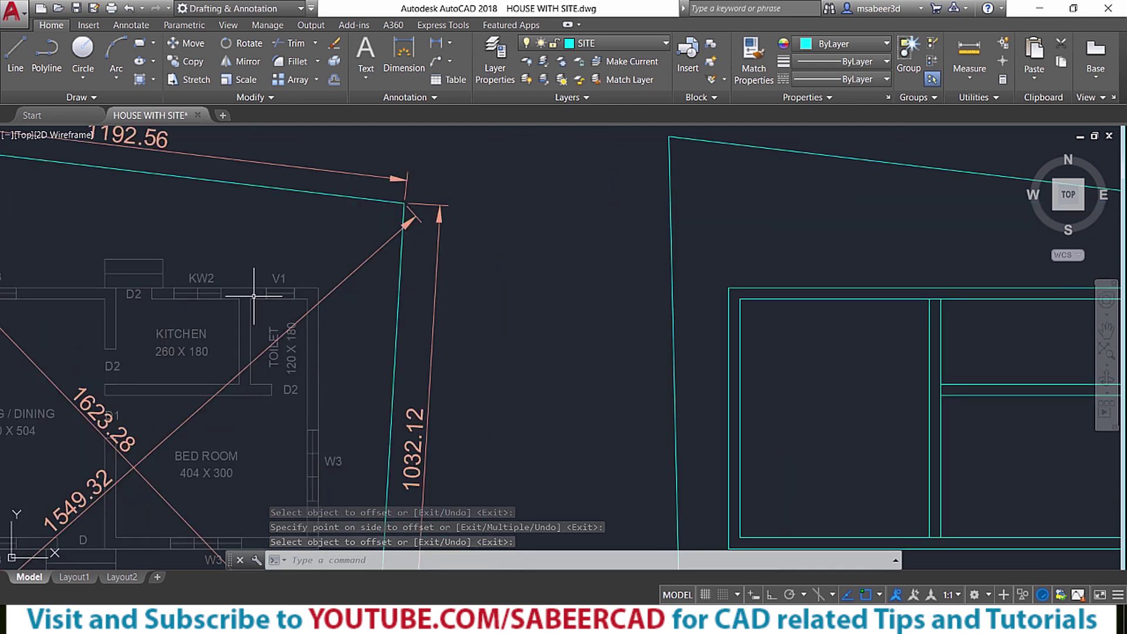
Draw a vertical line 260 along the top inner wall, perpendicular down to the horizontal partition.
{"action": "scroll", "coordinate": [117, 329], "scroll_direction": "down", "scroll_amount": 2}
{"action": "scroll", "coordinate": [117, 329], "scroll_direction": "up", "scroll_amount": 4}
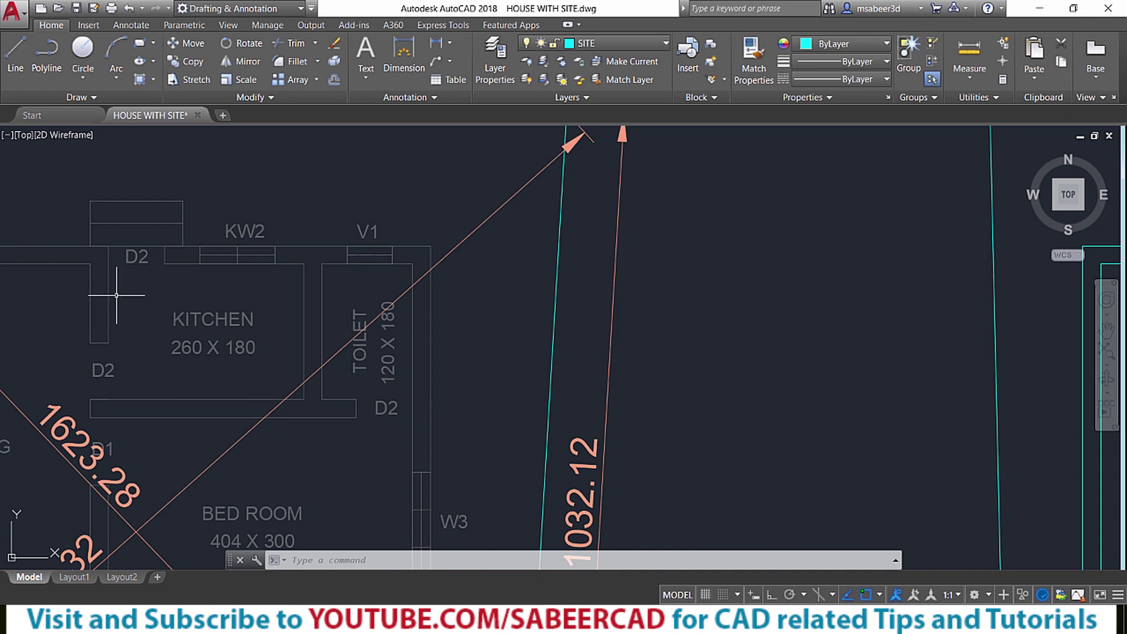
{"action": "scroll", "coordinate": [168, 321], "scroll_direction": "down", "scroll_amount": 3}
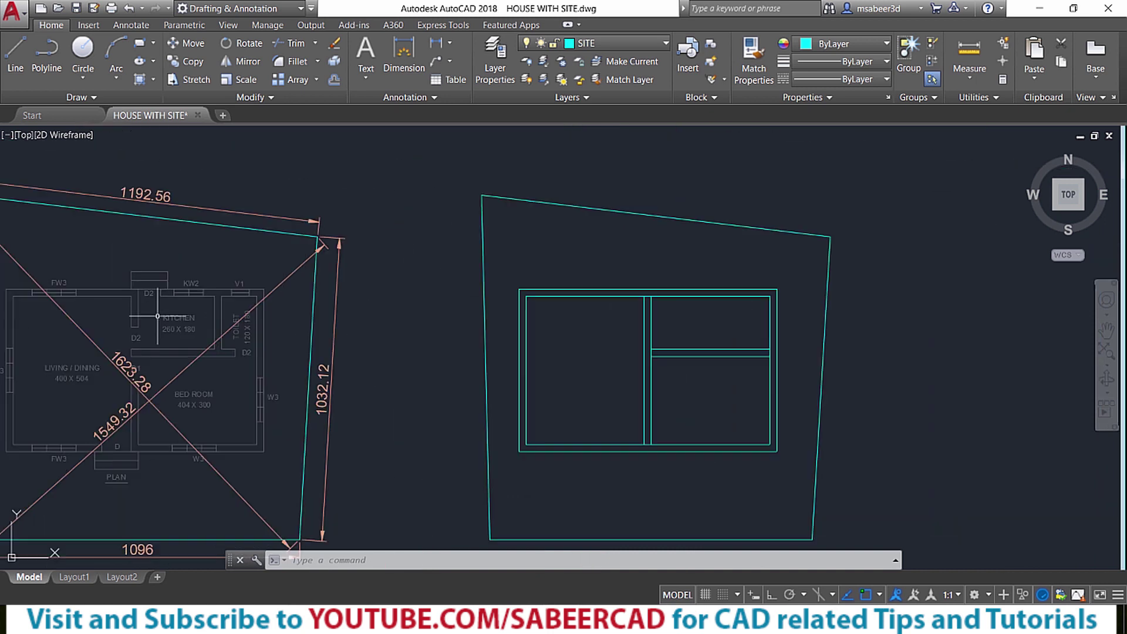
{"action": "left_click", "coordinate": [22, 55]}
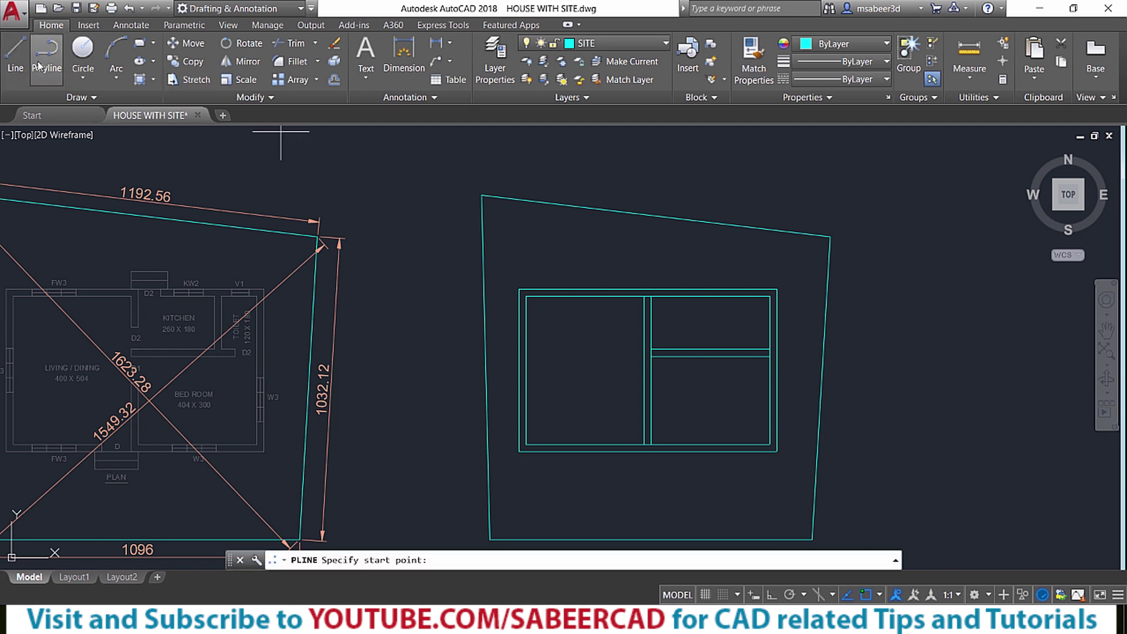
{"action": "scroll", "coordinate": [693, 292], "scroll_direction": "up", "scroll_amount": 2}
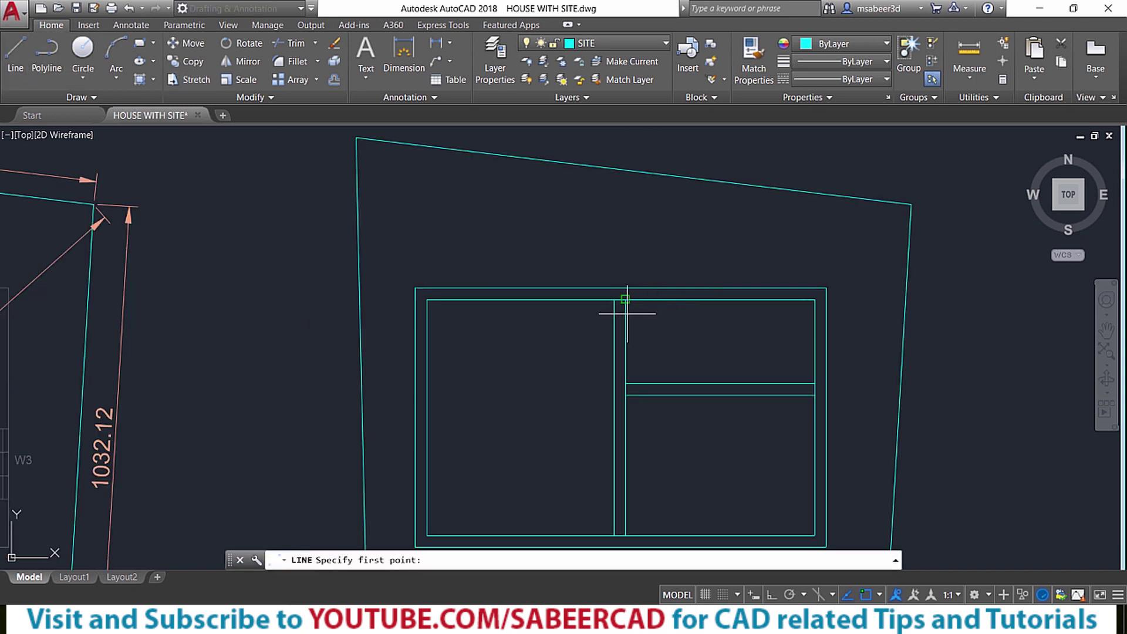
{"action": "scroll", "coordinate": [625, 299], "scroll_direction": "up", "scroll_amount": 3}
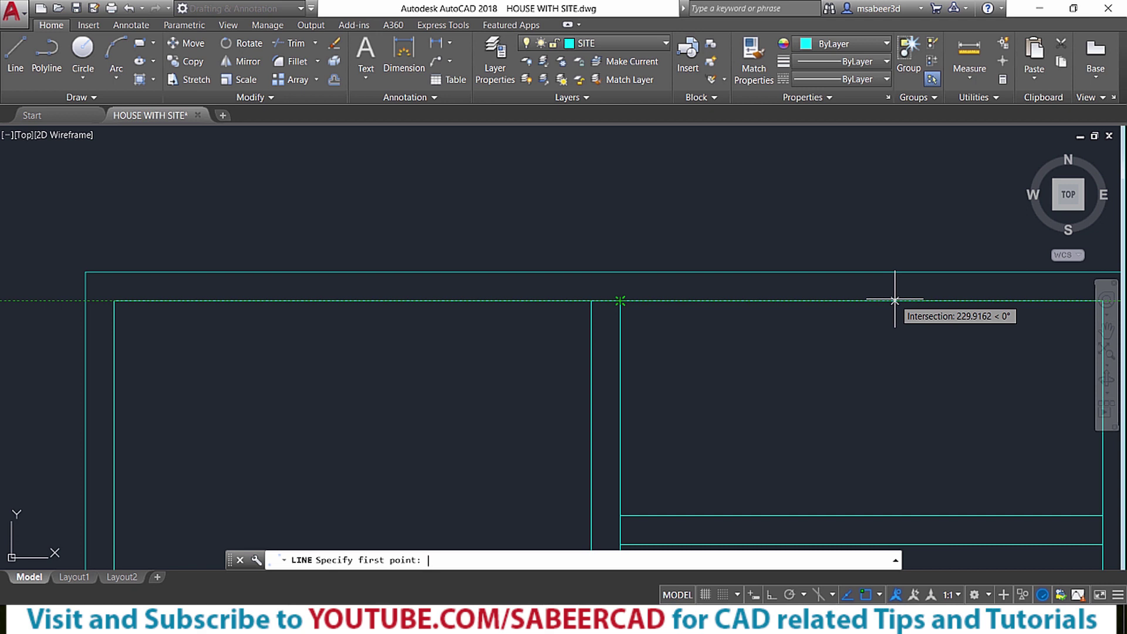
{"action": "type", "text": "60"}
{"action": "key", "text": "Return"}
{"action": "right_click", "coordinate": [829, 254], "text": "shift"}
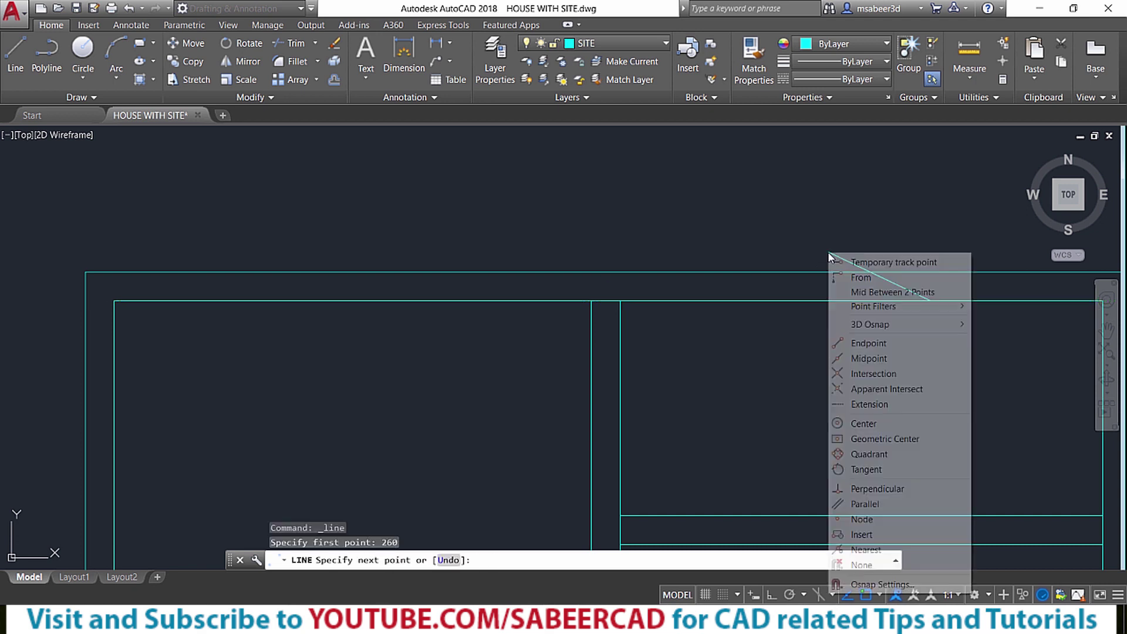
{"action": "left_click", "coordinate": [884, 489]}
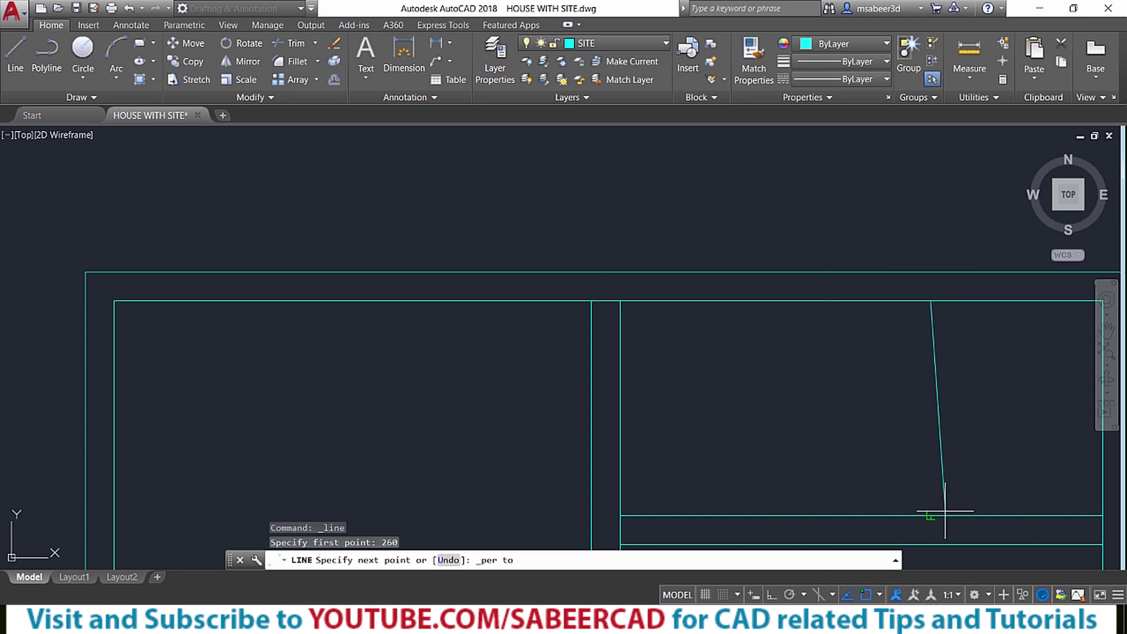
{"action": "scroll", "coordinate": [730, 372], "scroll_direction": "down", "scroll_amount": 5}
{"action": "scroll", "coordinate": [843, 415], "scroll_direction": "up", "scroll_amount": 3}
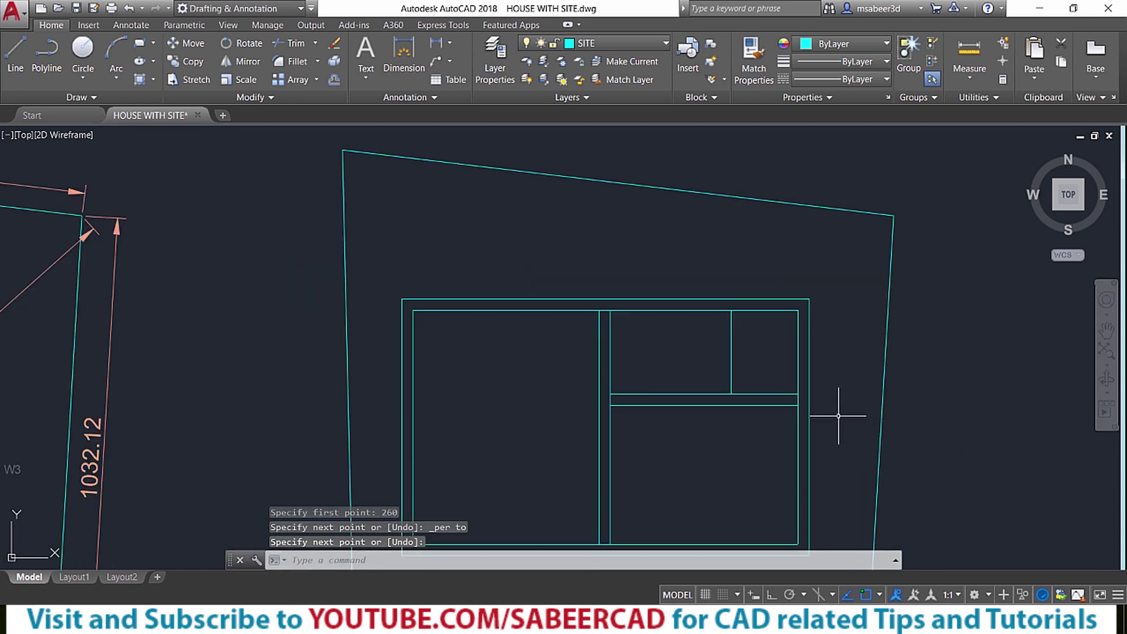
{"action": "key", "text": "Escape"}
Offset the vertical partition line 24 units to form a double-line wall.
{"action": "type", "text": "o"}
{"action": "key", "text": "Return"}
{"action": "key", "text": "Return"}
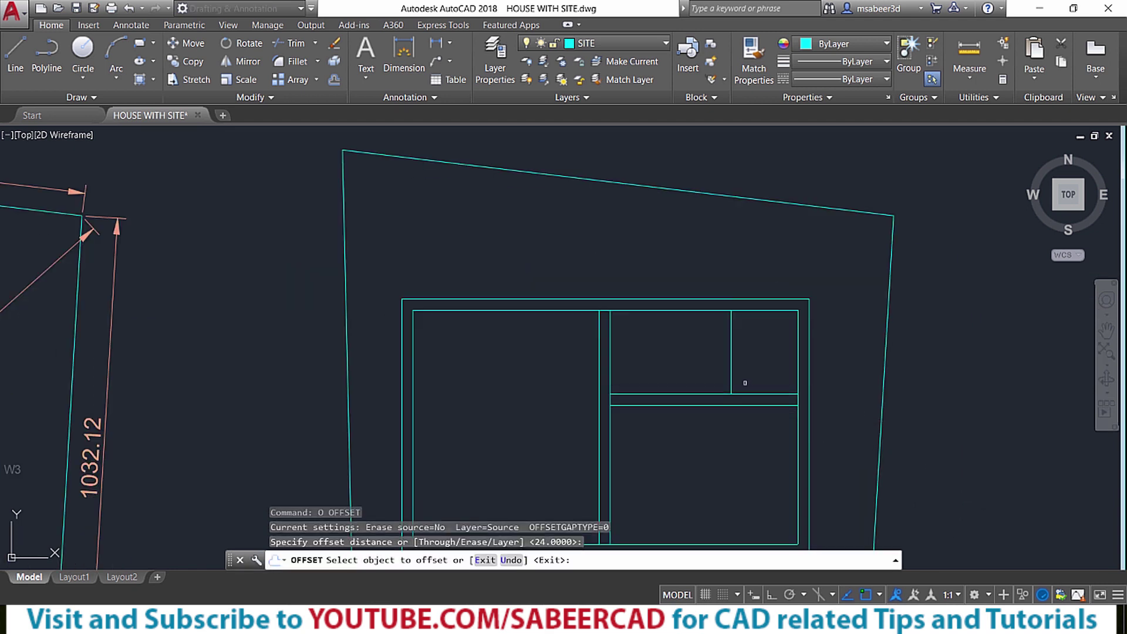
{"action": "left_click", "coordinate": [727, 371]}
{"action": "left_click", "coordinate": [723, 347]}
{"action": "scroll", "coordinate": [864, 297], "scroll_direction": "down", "scroll_amount": 5}
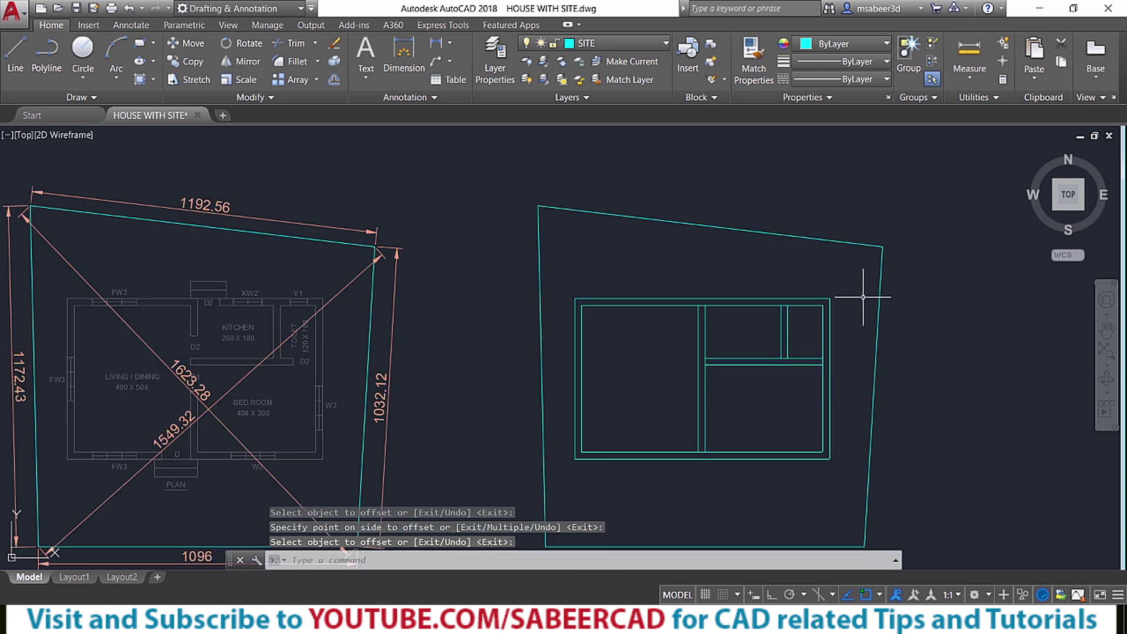
Zoom from the reference plan to the bottom walls of the new house outline.
{"action": "scroll", "coordinate": [795, 309], "scroll_direction": "up", "scroll_amount": 2}
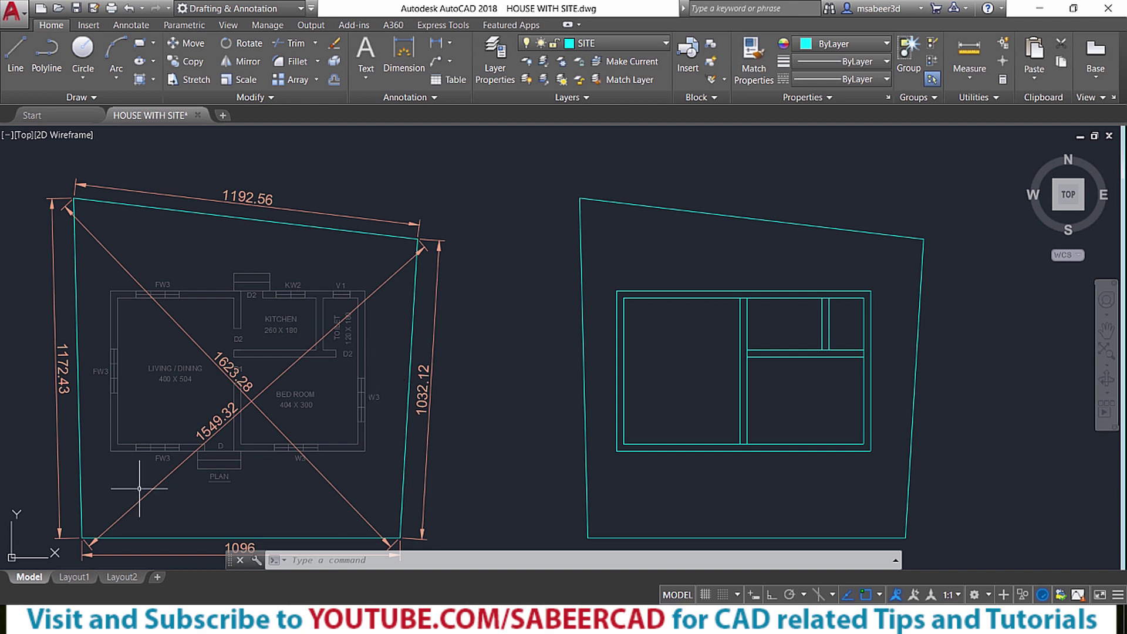
{"action": "scroll", "coordinate": [203, 461], "scroll_direction": "up", "scroll_amount": 4}
{"action": "scroll", "coordinate": [188, 405], "scroll_direction": "down", "scroll_amount": 2}
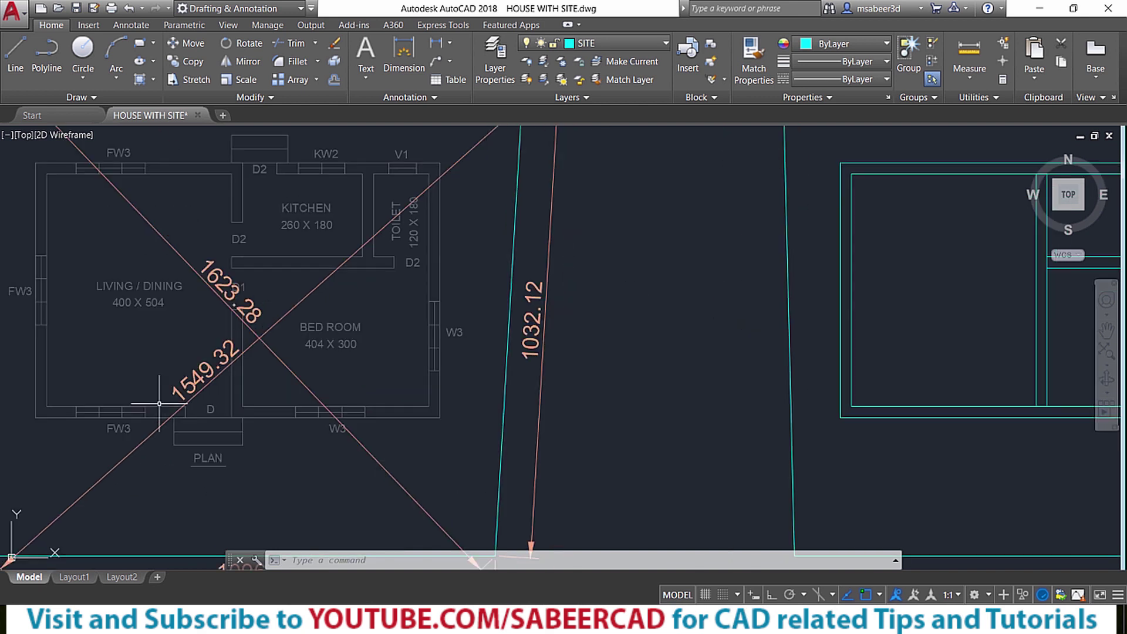
{"action": "scroll", "coordinate": [176, 417], "scroll_direction": "up", "scroll_amount": 2}
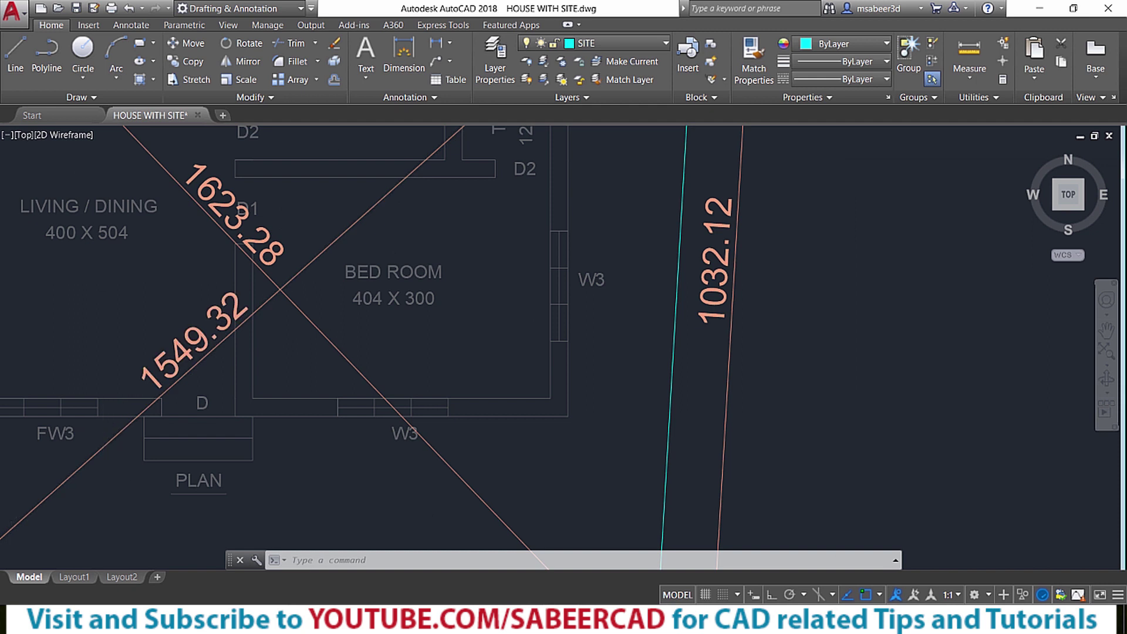
{"action": "scroll", "coordinate": [169, 421], "scroll_direction": "down", "scroll_amount": 3}
{"action": "scroll", "coordinate": [640, 447], "scroll_direction": "up", "scroll_amount": 5}
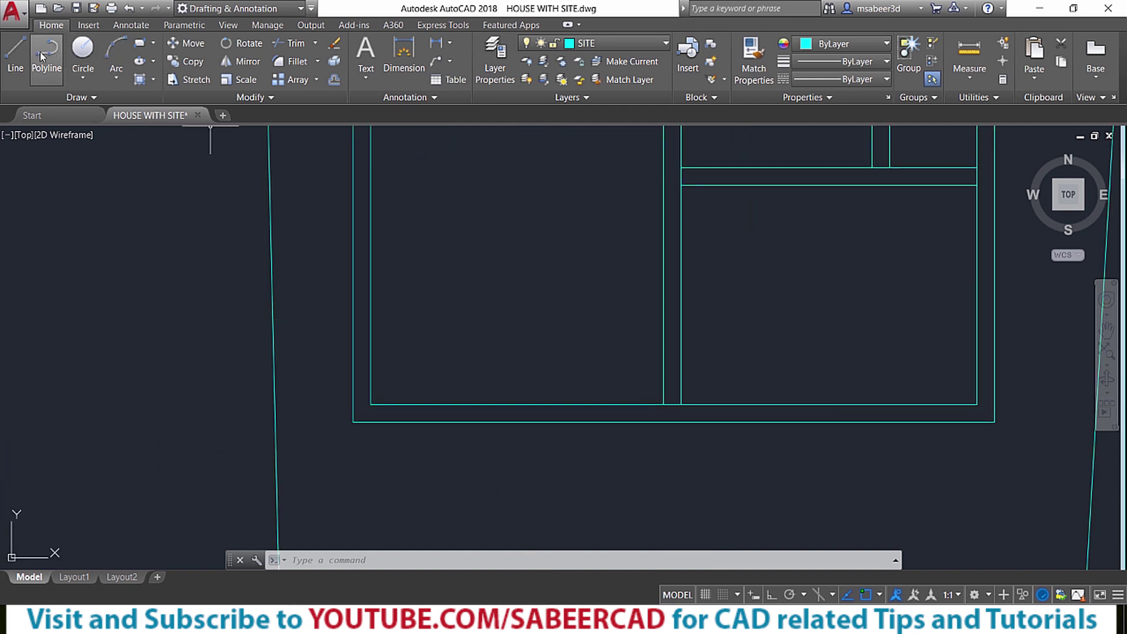
Draw a short line across the bottom wall at the partition's bottom corner.
{"action": "left_click", "coordinate": [16, 55]}
{"action": "left_click", "coordinate": [664, 405]}
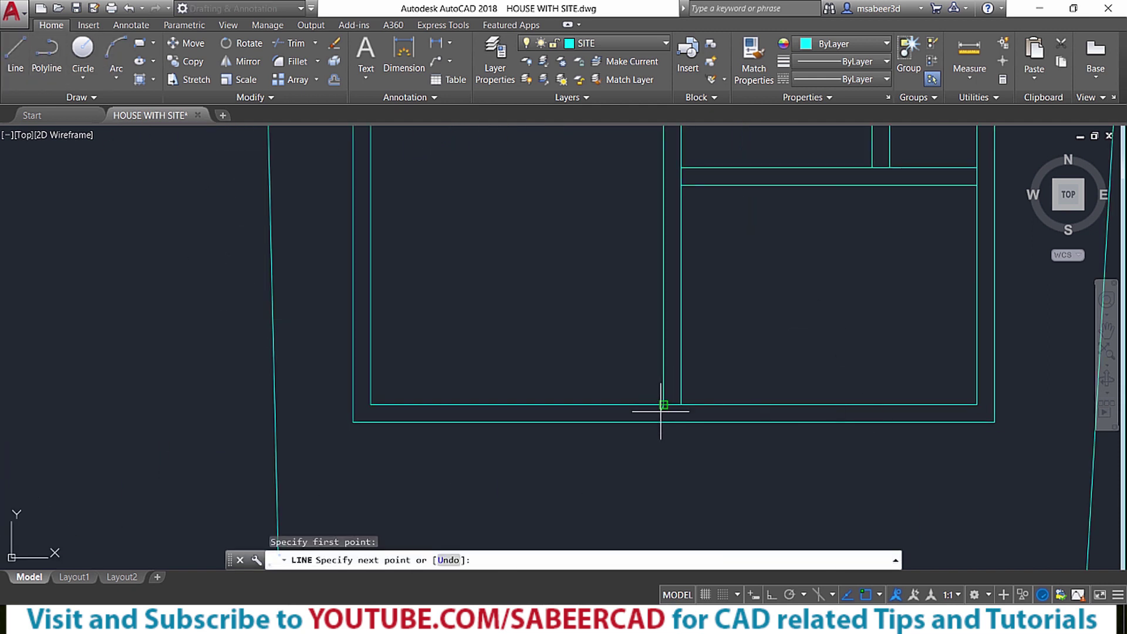
{"action": "left_click", "coordinate": [663, 422]}
{"action": "key", "text": "Return"}
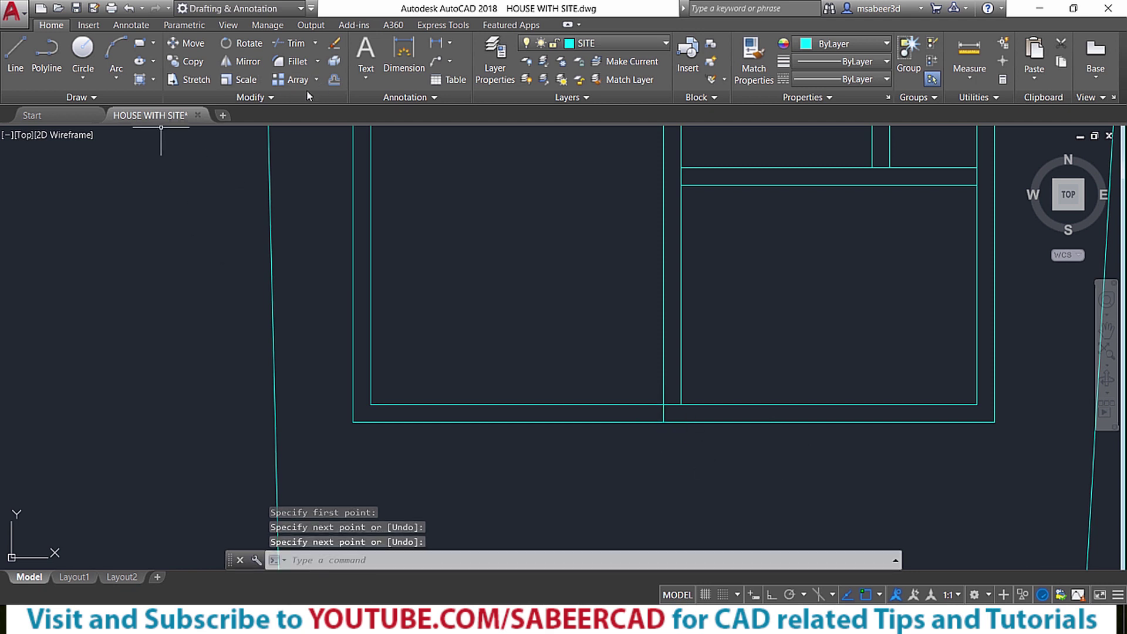
Offset the short bottom-wall line 100 units to the left.
{"action": "left_click", "coordinate": [334, 80]}
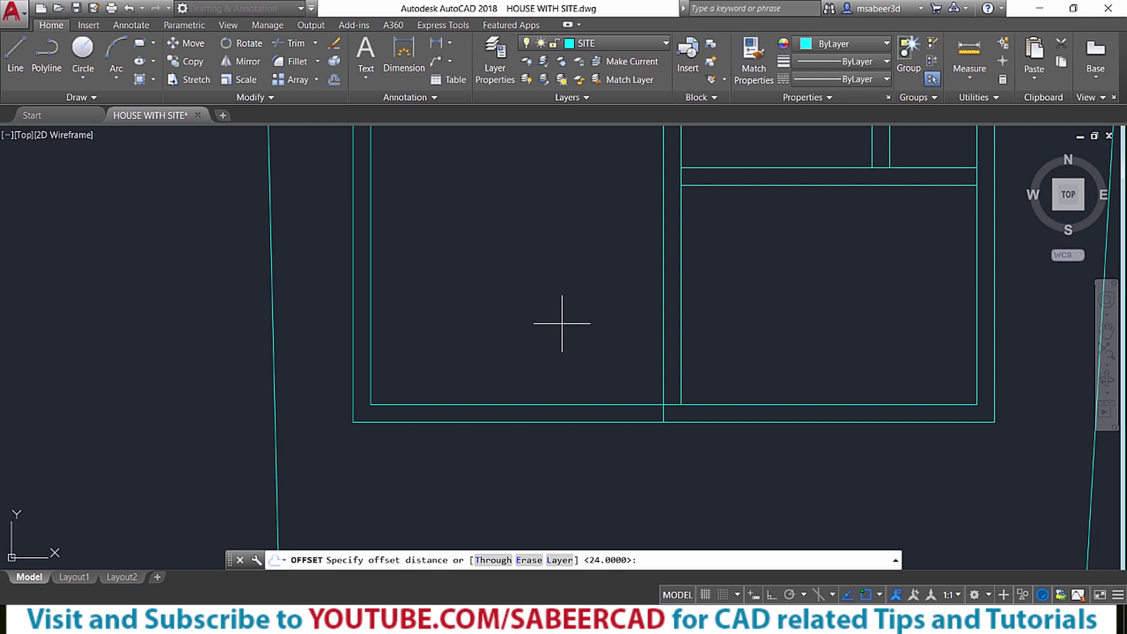
{"action": "key", "text": "Return"}
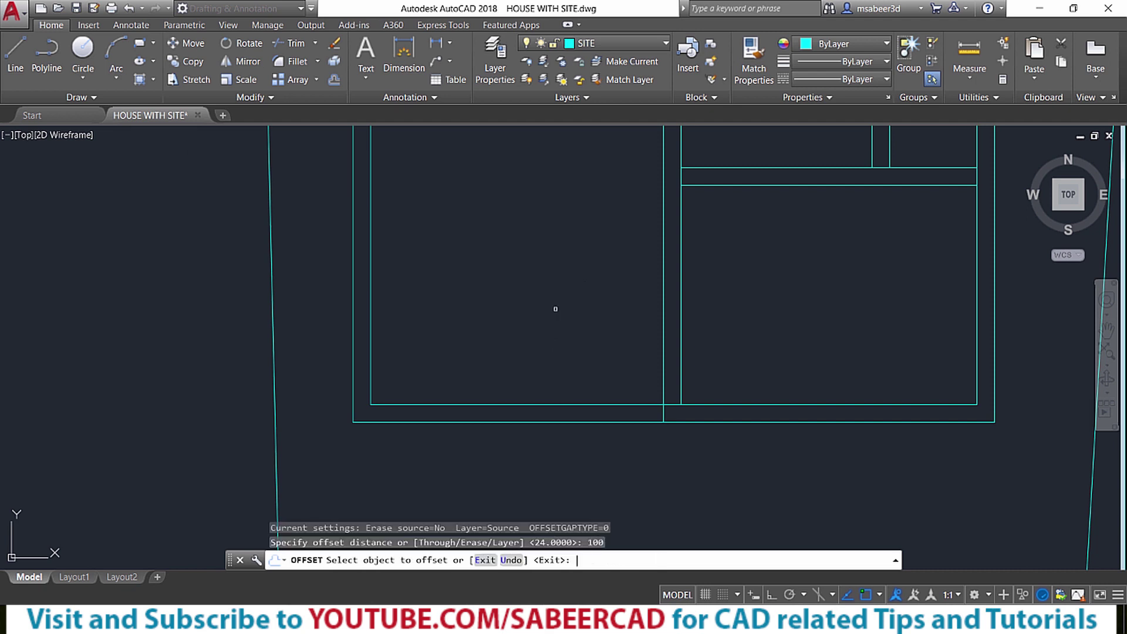
{"action": "left_click", "coordinate": [663, 414]}
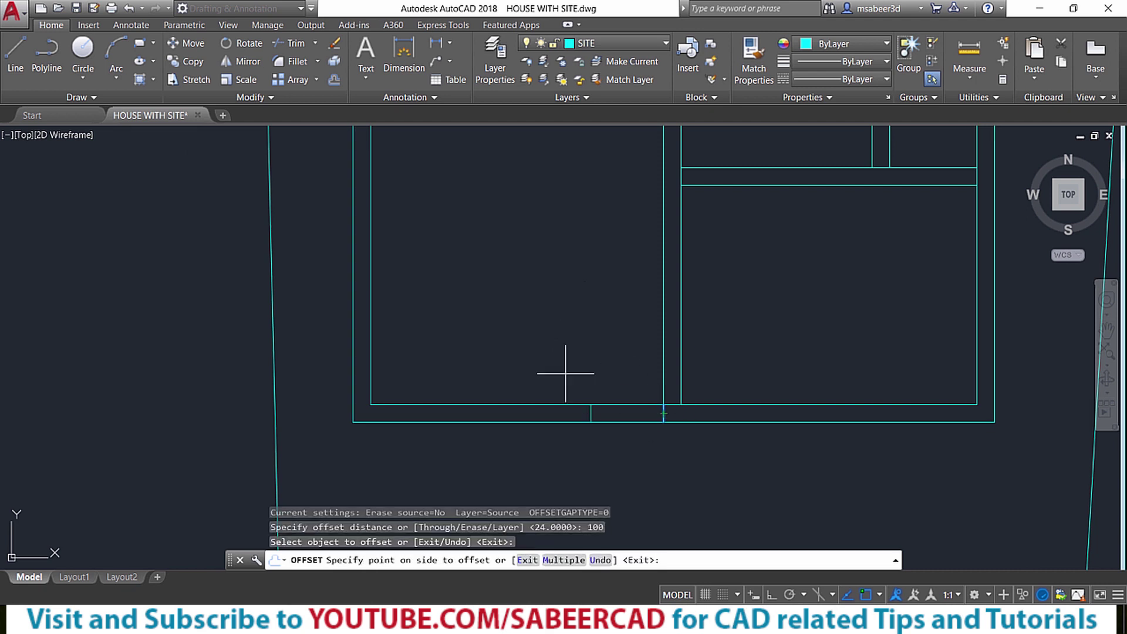
{"action": "left_click", "coordinate": [611, 382]}
{"action": "key", "text": "Return"}
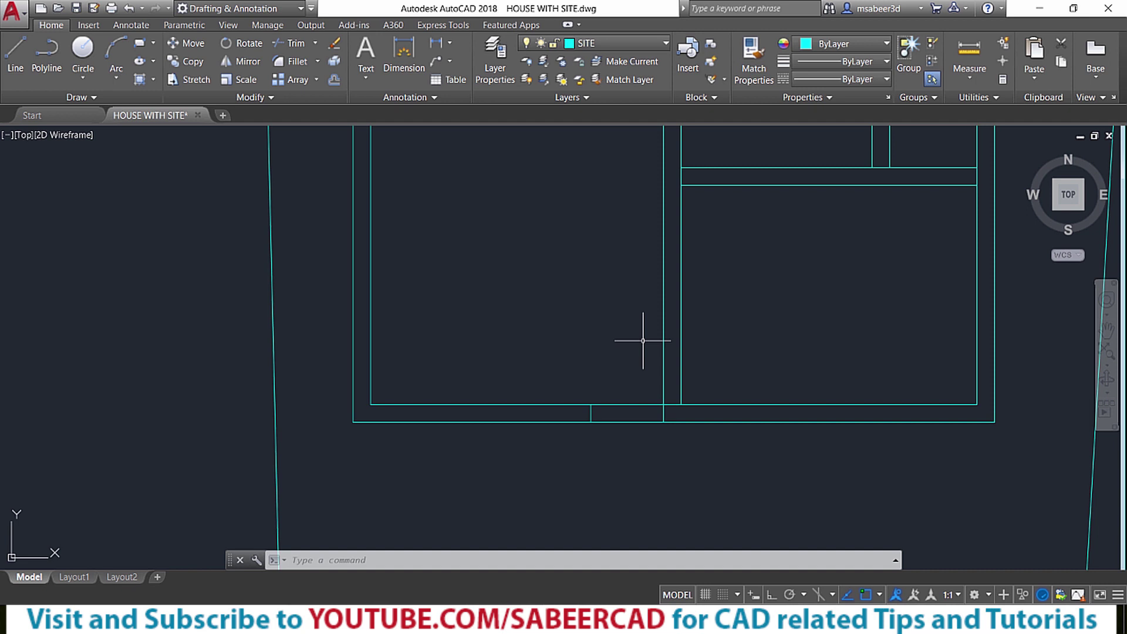
Zoom extents and draw a short line across the top wall at the partition's top corner.
{"action": "middle_click", "coordinate": [524, 515]}
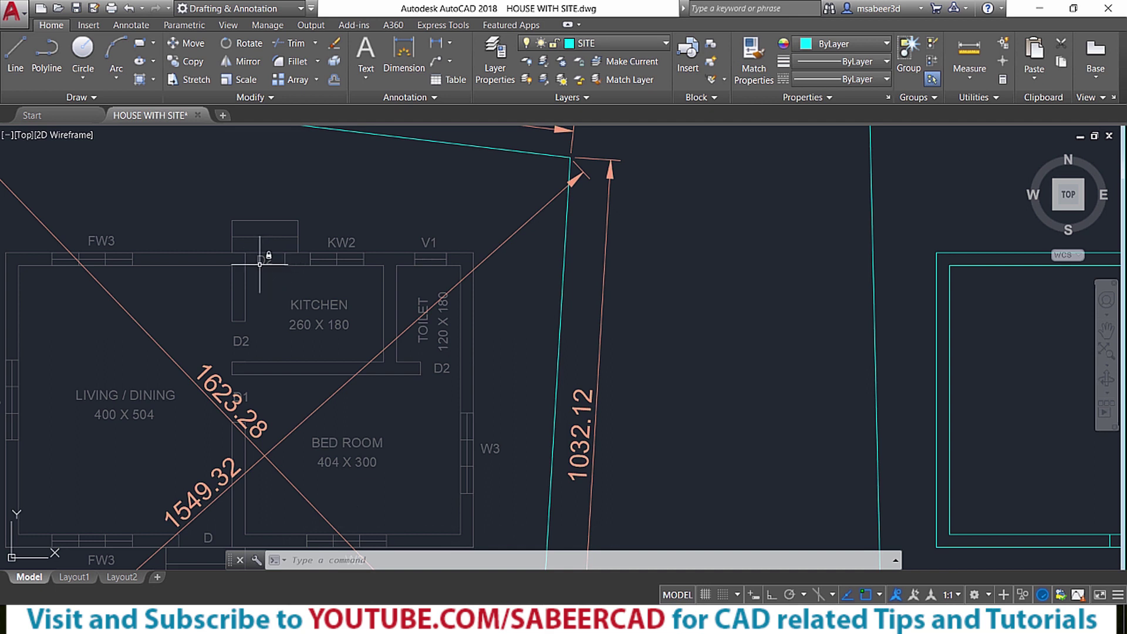
{"action": "scroll", "coordinate": [255, 287], "scroll_direction": "up", "scroll_amount": 2}
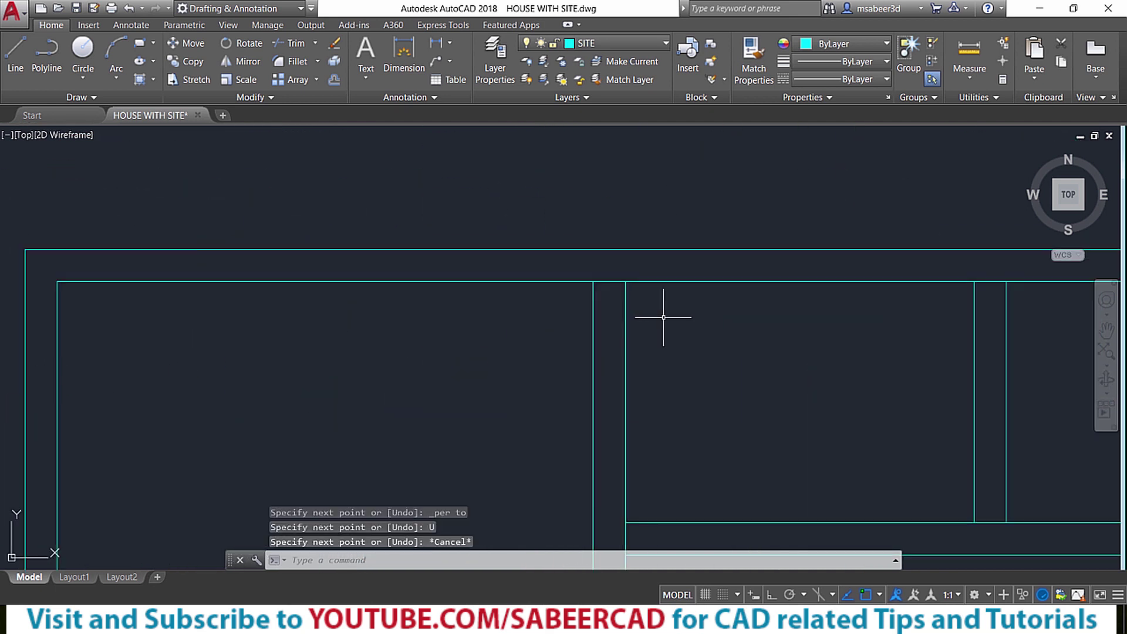
{"action": "left_click", "coordinate": [15, 51]}
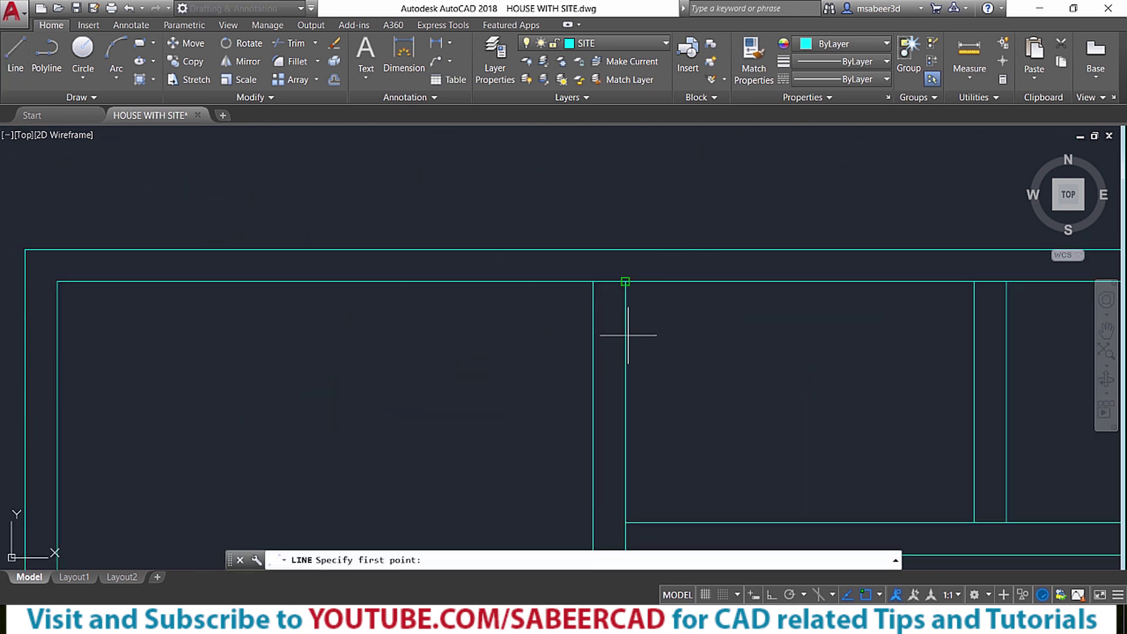
{"action": "left_click", "coordinate": [626, 282]}
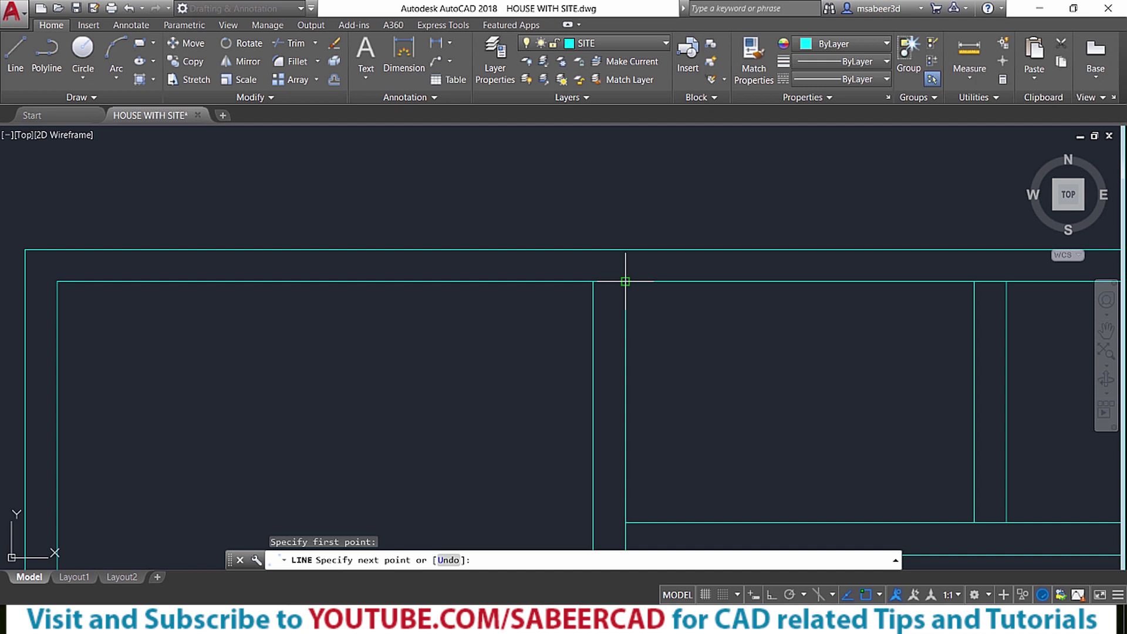
{"action": "left_click", "coordinate": [626, 249]}
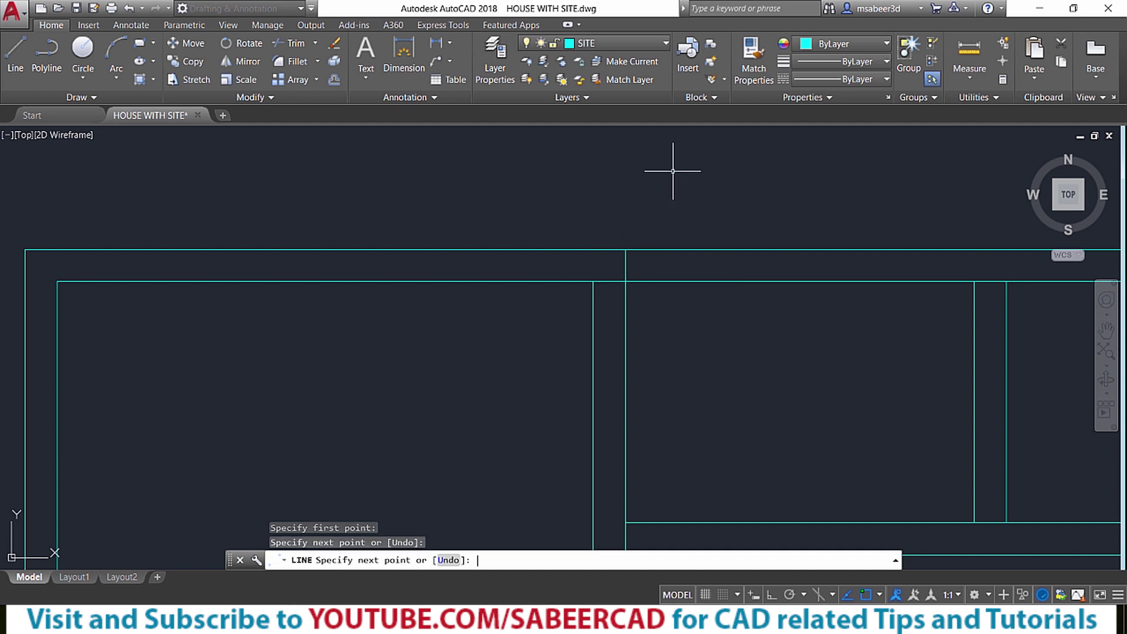
{"action": "key", "text": "Return"}
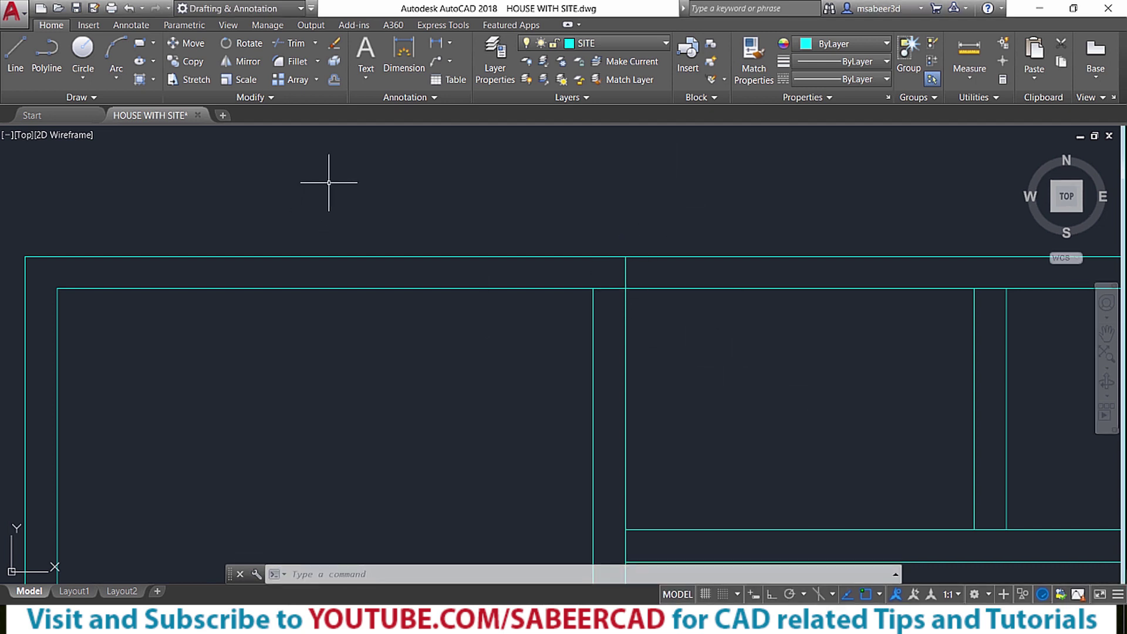
Offset the short top-wall line 75 units to the right.
{"action": "left_click", "coordinate": [333, 82]}
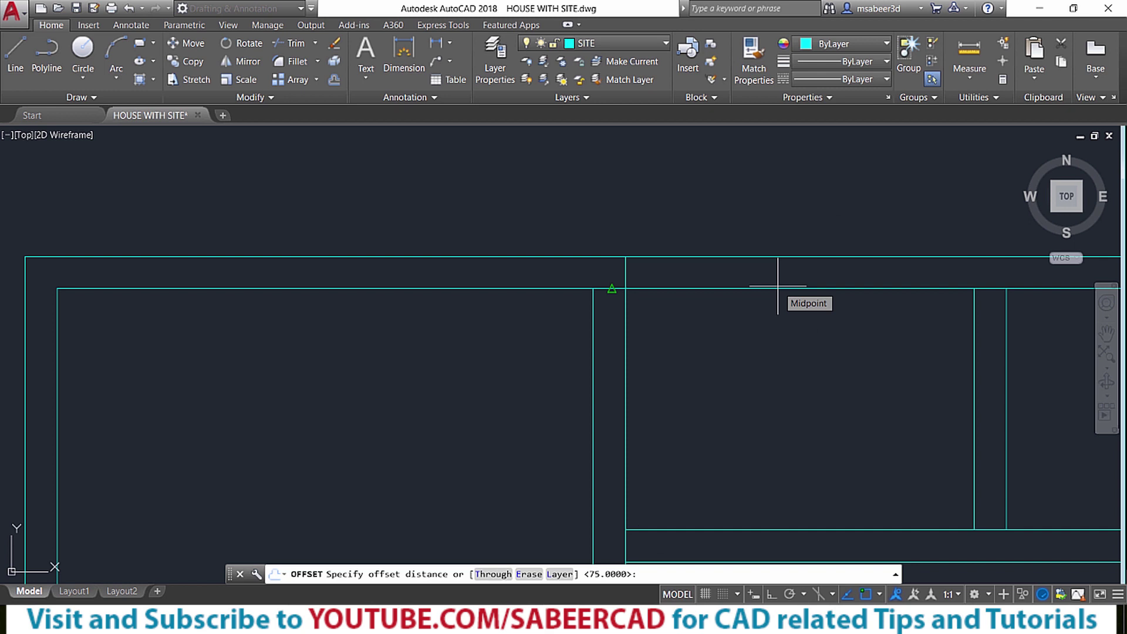
{"action": "key", "text": "Return"}
{"action": "left_click", "coordinate": [625, 264]}
{"action": "left_click", "coordinate": [743, 227]}
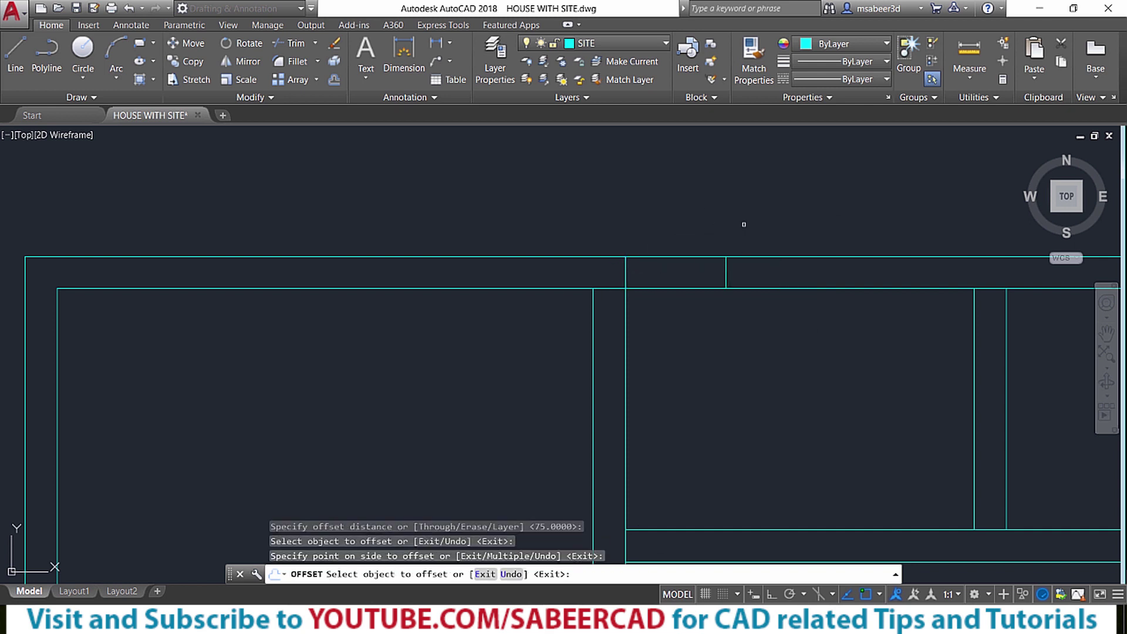
{"action": "key", "text": "Return"}
{"action": "scroll", "coordinate": [837, 199], "scroll_direction": "down", "scroll_amount": 6}
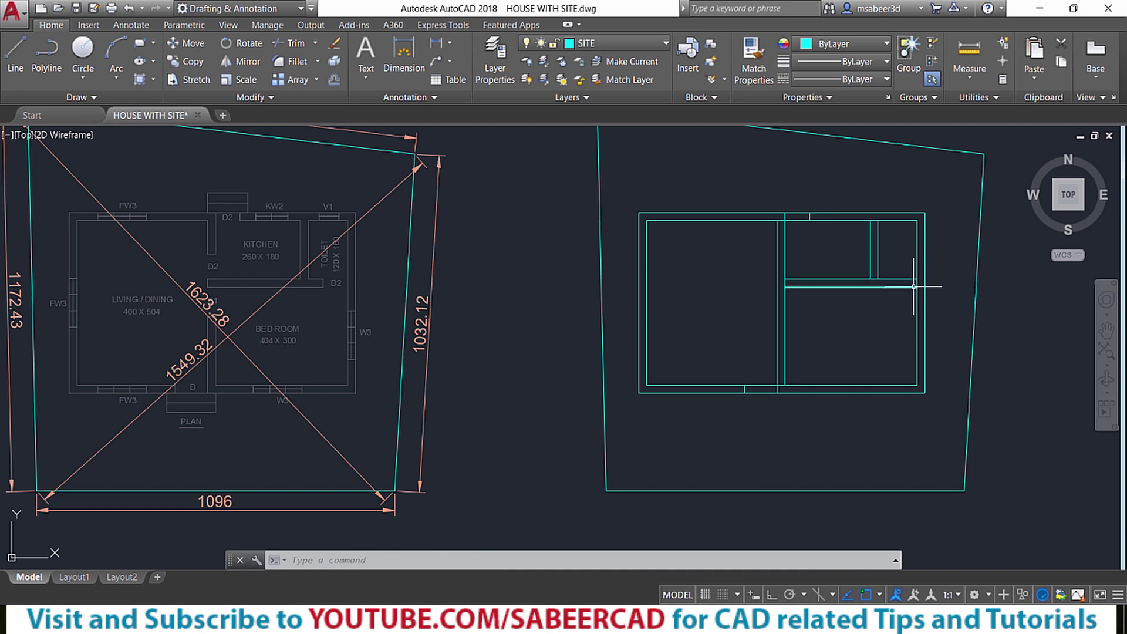
Grip-stretch the right ends of both horizontal partition lines 75 units to the left.
{"action": "scroll", "coordinate": [923, 282], "scroll_direction": "up", "scroll_amount": 4}
{"action": "left_click", "coordinate": [878, 258]}
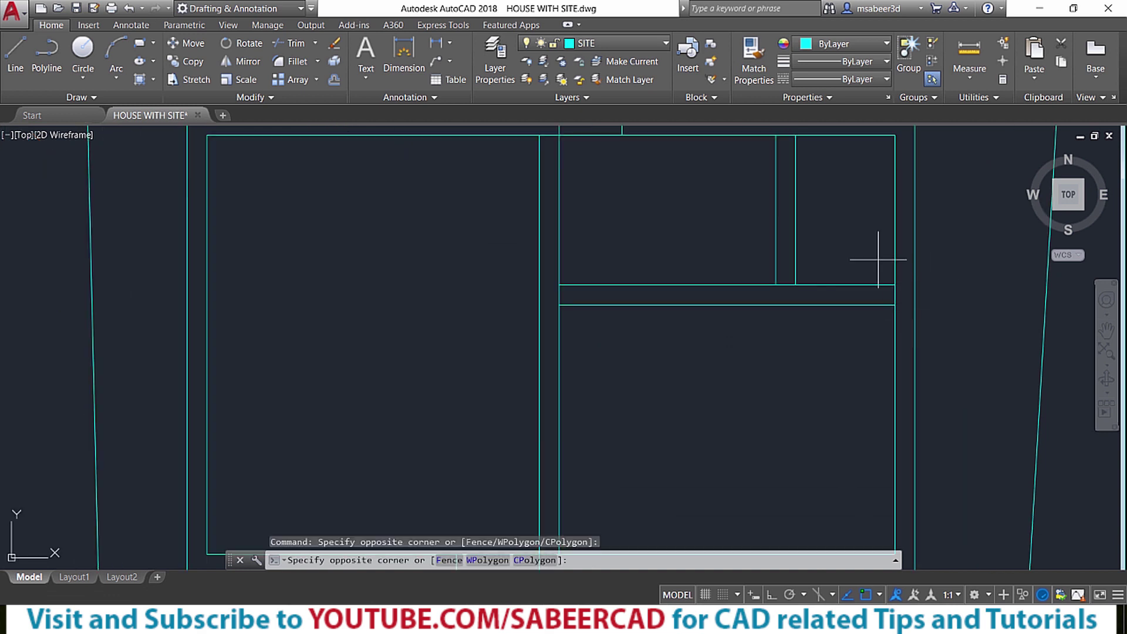
{"action": "left_click", "coordinate": [845, 335]}
{"action": "scroll", "coordinate": [929, 293], "scroll_direction": "up", "scroll_amount": 4}
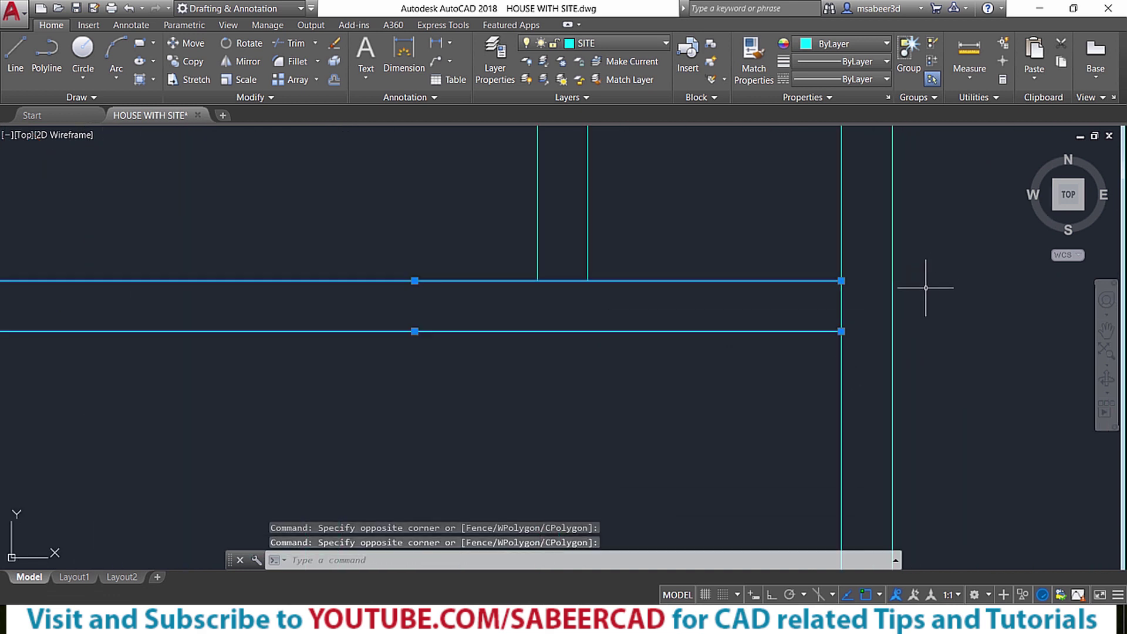
{"action": "left_click", "coordinate": [841, 281]}
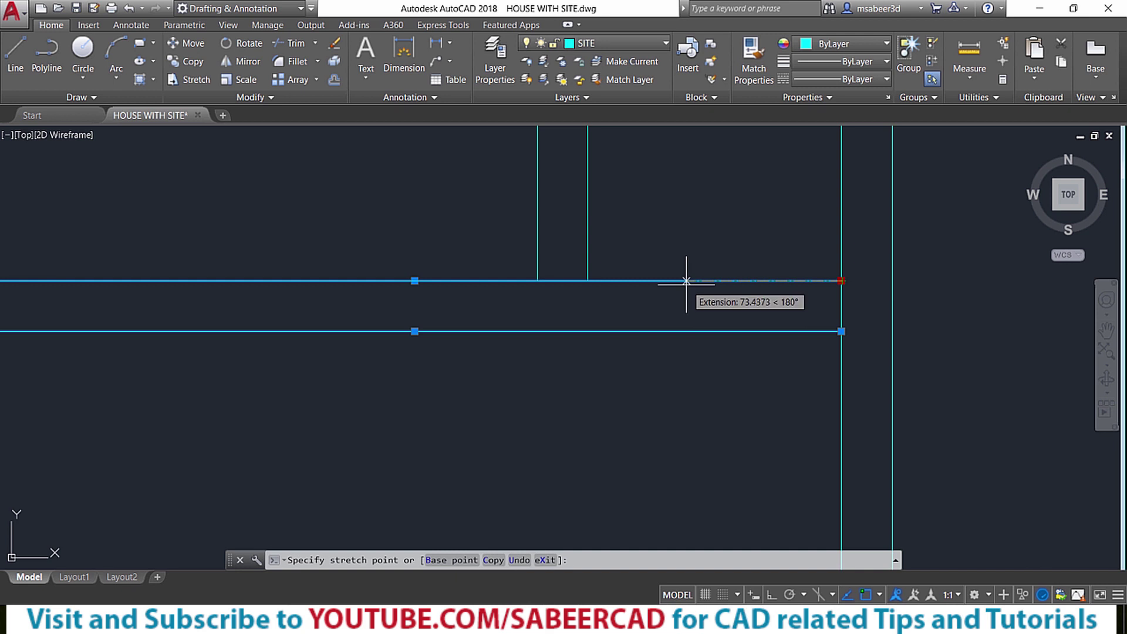
{"action": "type", "text": "75"}
{"action": "key", "text": "Return"}
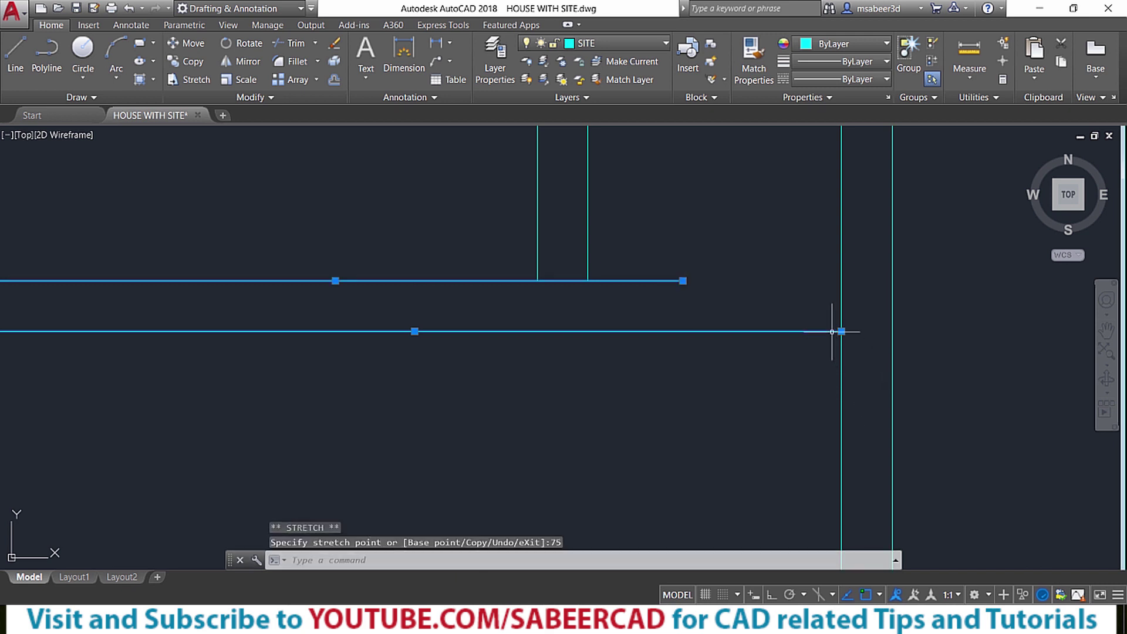
{"action": "left_click", "coordinate": [841, 331]}
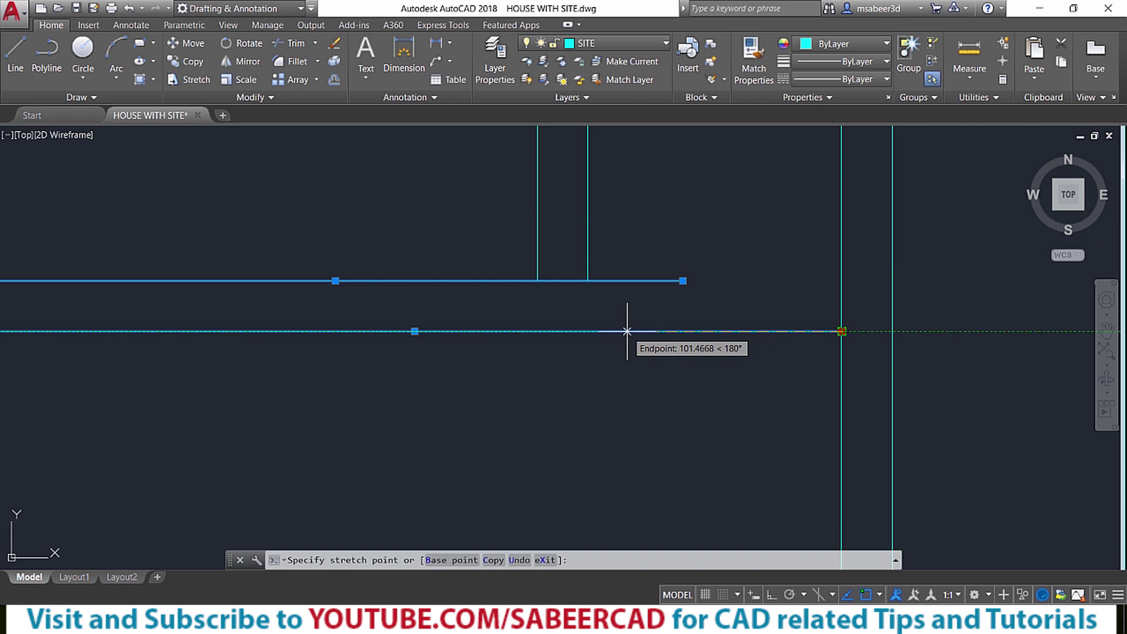
{"action": "type", "text": "75"}
{"action": "key", "text": "Return"}
{"action": "key", "text": "Escape"}
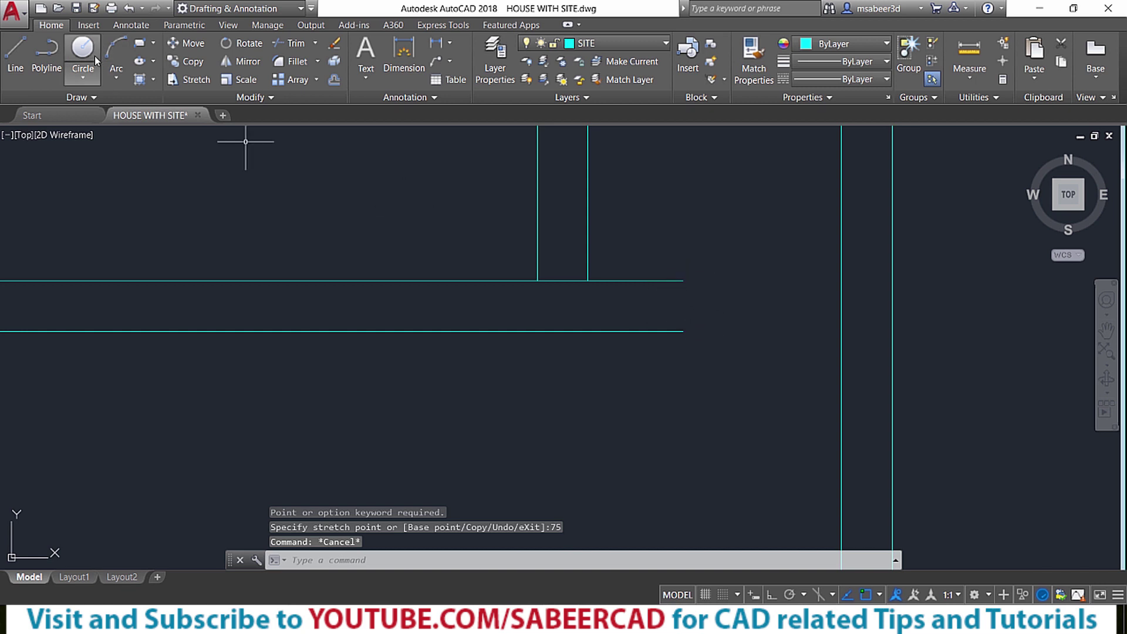
Draw a line capping the shortened right end of the double-line partition.
{"action": "left_click", "coordinate": [20, 65]}
{"action": "left_click", "coordinate": [683, 331]}
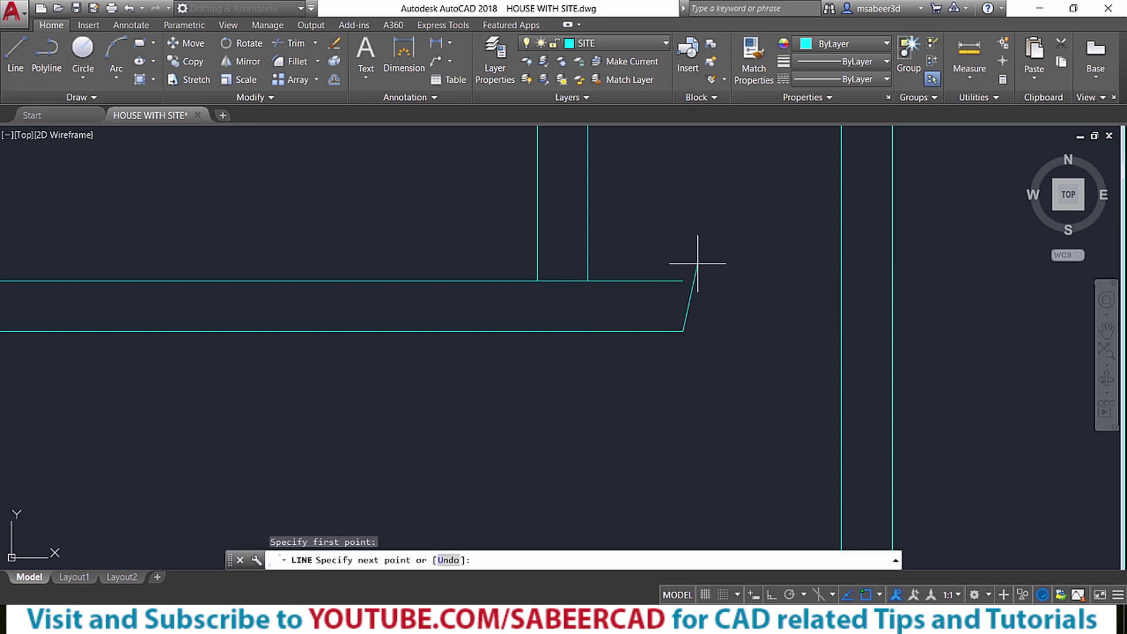
{"action": "left_click", "coordinate": [684, 277]}
{"action": "key", "text": "Return"}
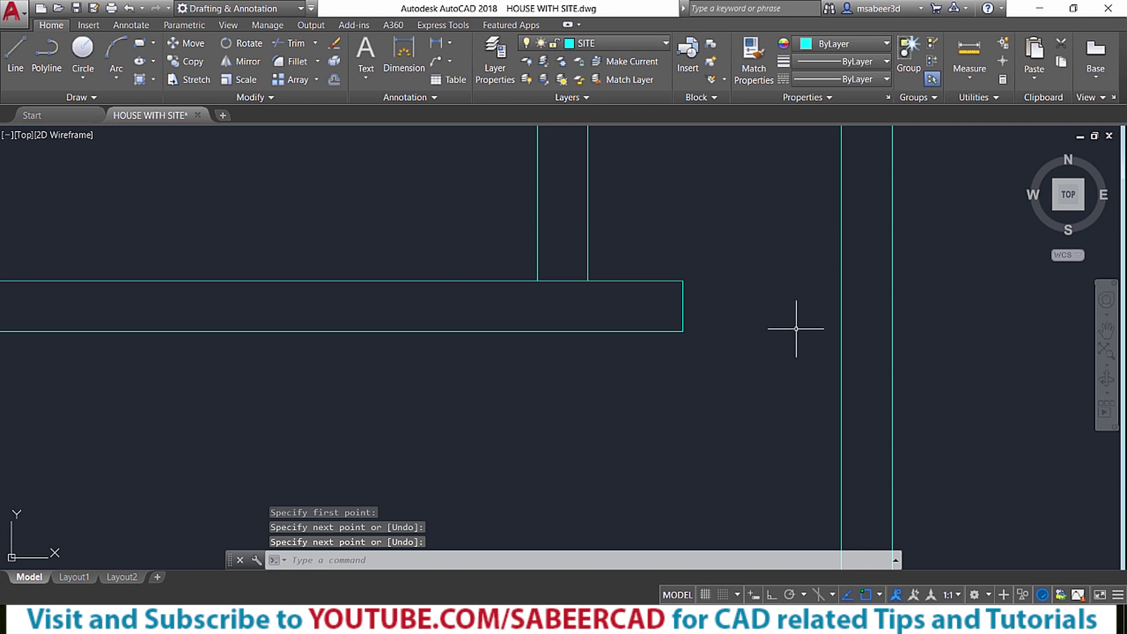
{"action": "scroll", "coordinate": [795, 325], "scroll_direction": "down", "scroll_amount": 5}
Draw a line across the short partition wall's end to close it off between its corners.
{"action": "scroll", "coordinate": [711, 388], "scroll_direction": "down", "scroll_amount": 2}
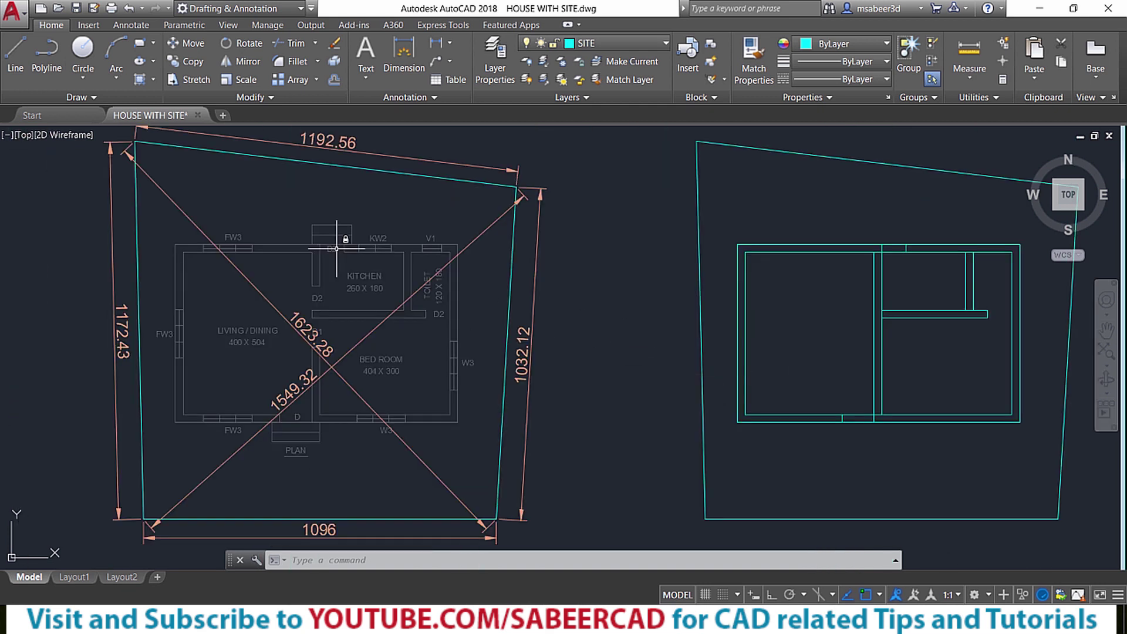
{"action": "scroll", "coordinate": [896, 300], "scroll_direction": "up", "scroll_amount": 2}
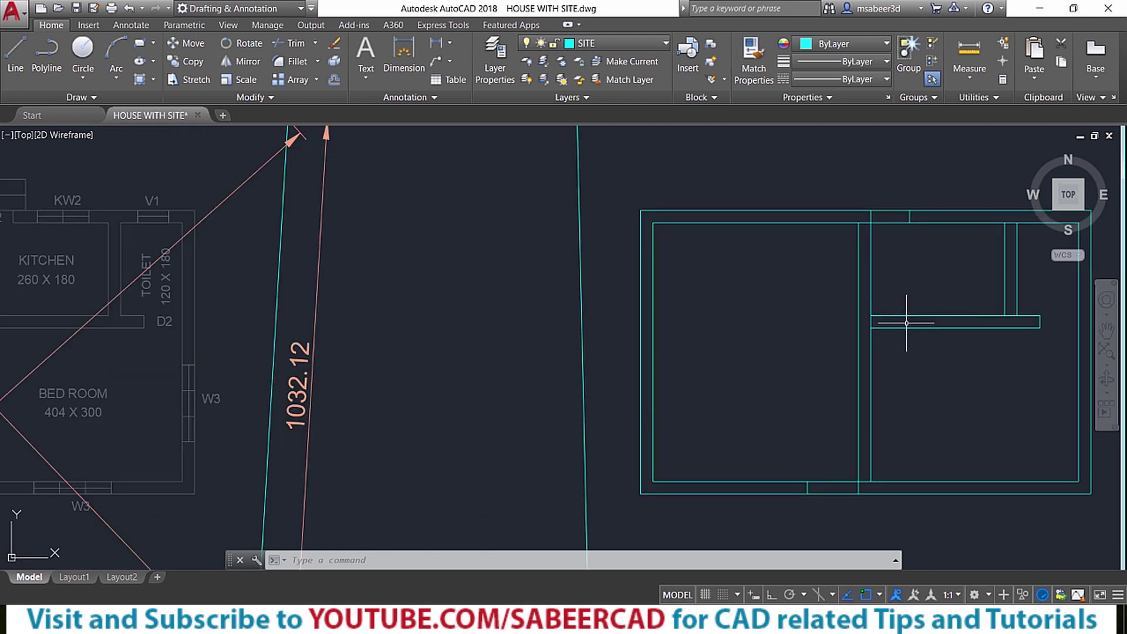
{"action": "middle_click_drag", "start_coordinate": [865, 302], "coordinate": [485, 312]}
{"action": "scroll", "coordinate": [511, 320], "scroll_direction": "up", "scroll_amount": 4}
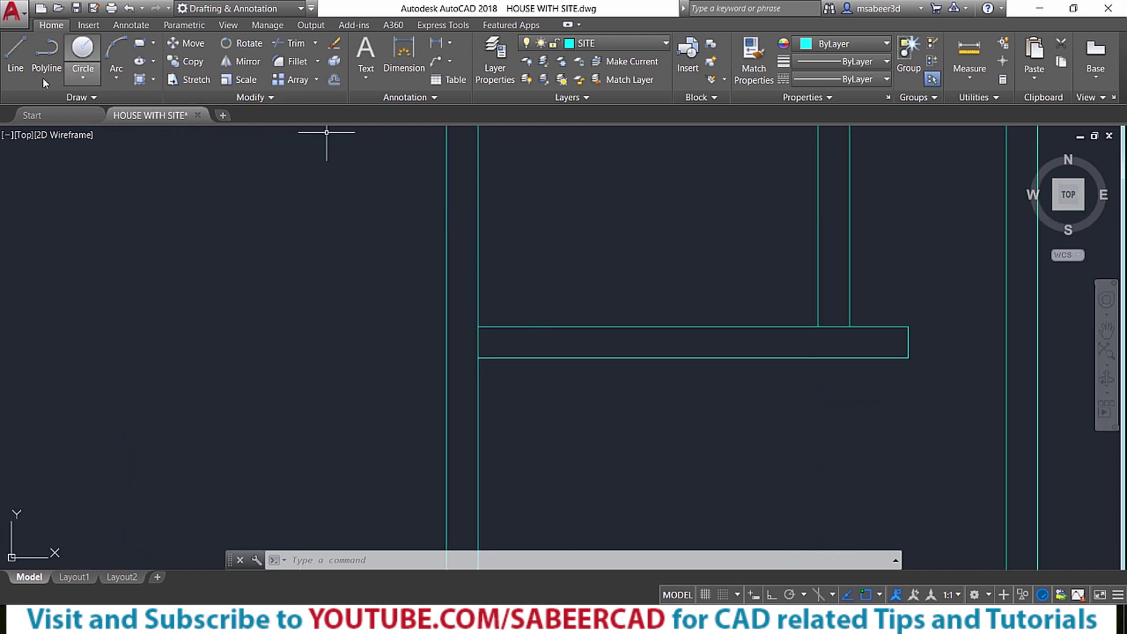
{"action": "left_click", "coordinate": [15, 59]}
{"action": "left_click", "coordinate": [478, 326]}
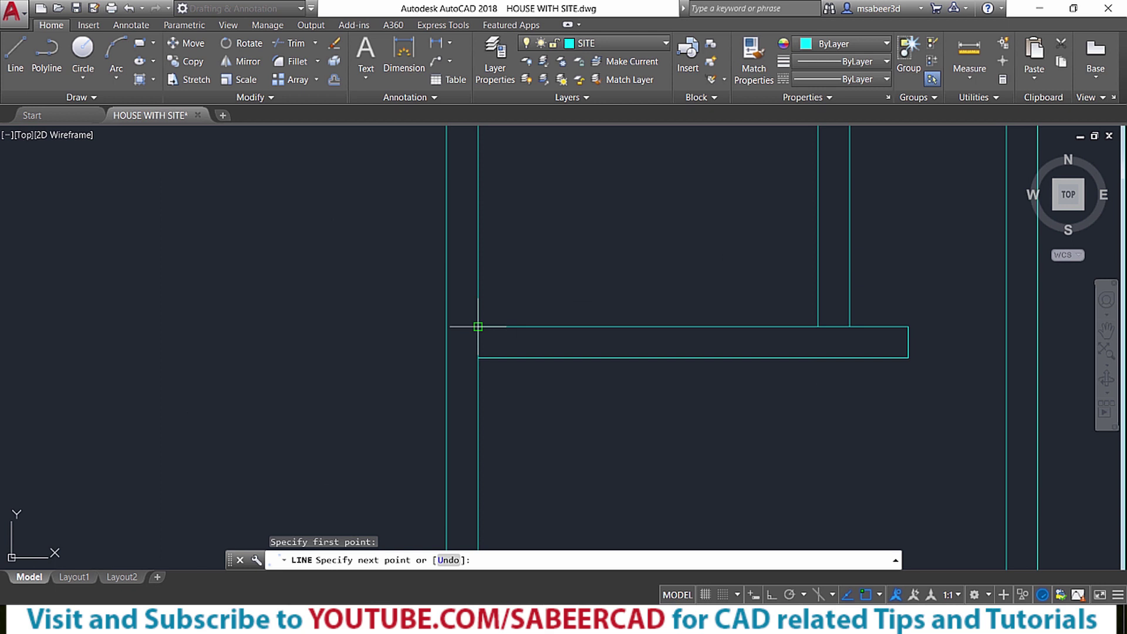
{"action": "left_click", "coordinate": [447, 326]}
{"action": "key", "text": "Return"}
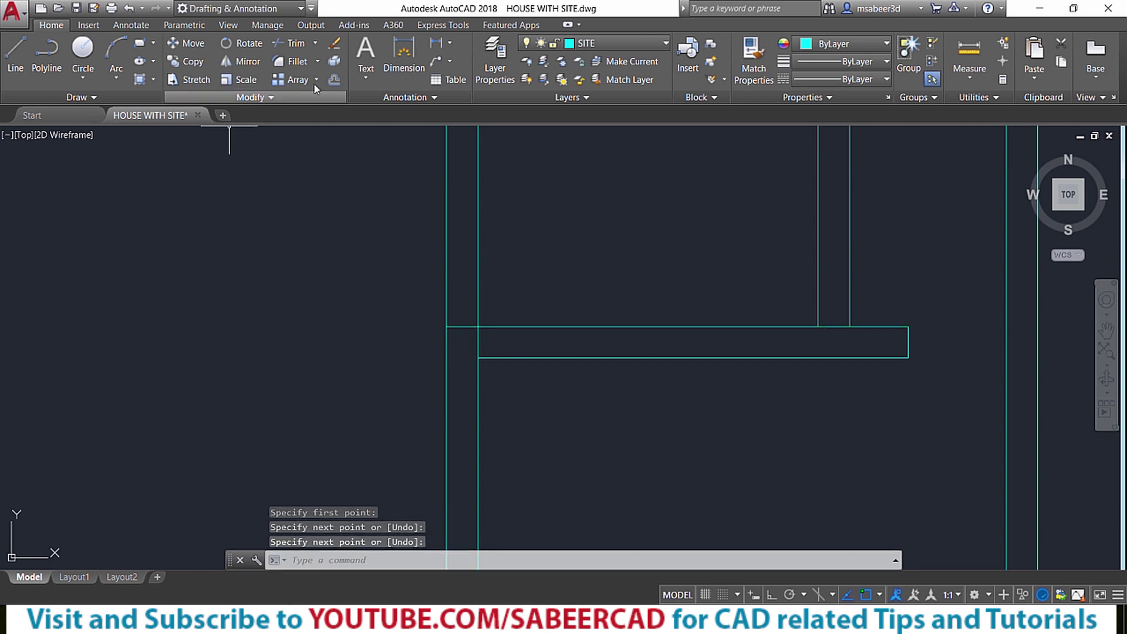
Offset the short wall line 75 units toward the door side to mark the opening edge.
{"action": "left_click", "coordinate": [333, 81]}
{"action": "scroll", "coordinate": [680, 239], "scroll_direction": "down", "scroll_amount": 6}
{"action": "scroll", "coordinate": [693, 260], "scroll_direction": "up", "scroll_amount": 2}
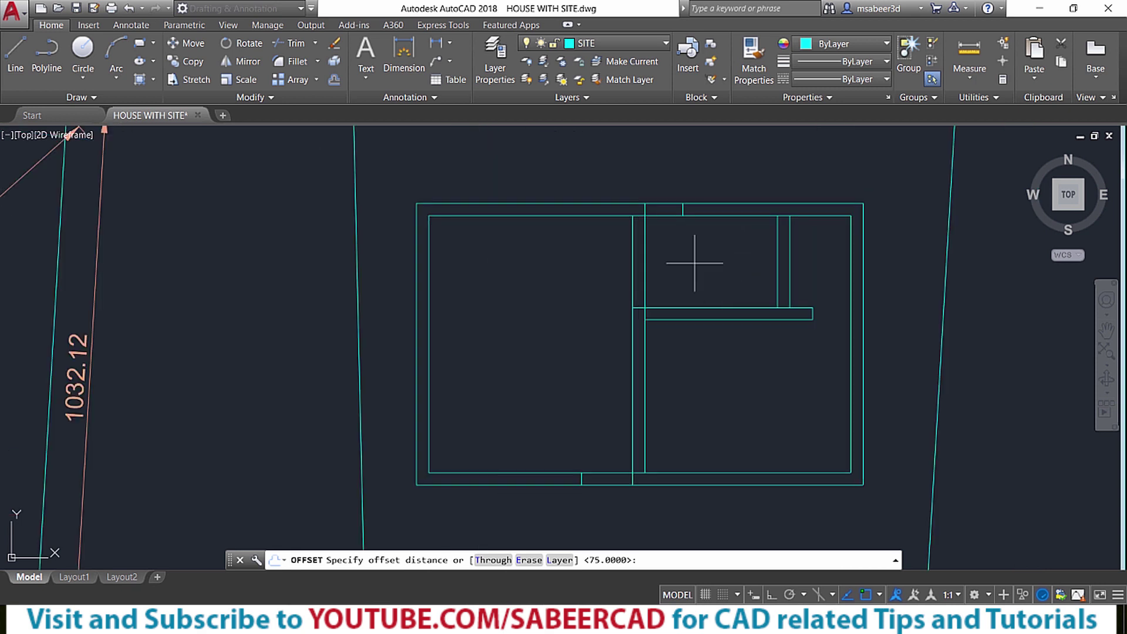
{"action": "key", "text": "Return"}
{"action": "scroll", "coordinate": [642, 318], "scroll_direction": "up", "scroll_amount": 4}
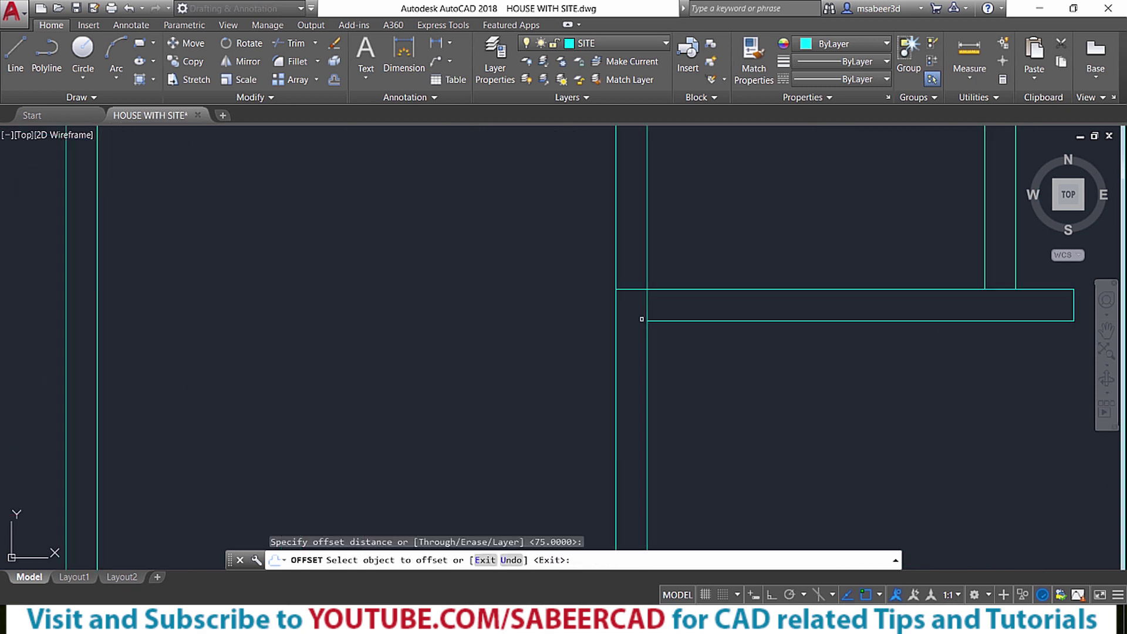
{"action": "left_click", "coordinate": [633, 290]}
{"action": "left_click", "coordinate": [402, 370]}
{"action": "key", "text": "Return"}
{"action": "scroll", "coordinate": [536, 281], "scroll_direction": "down", "scroll_amount": 5}
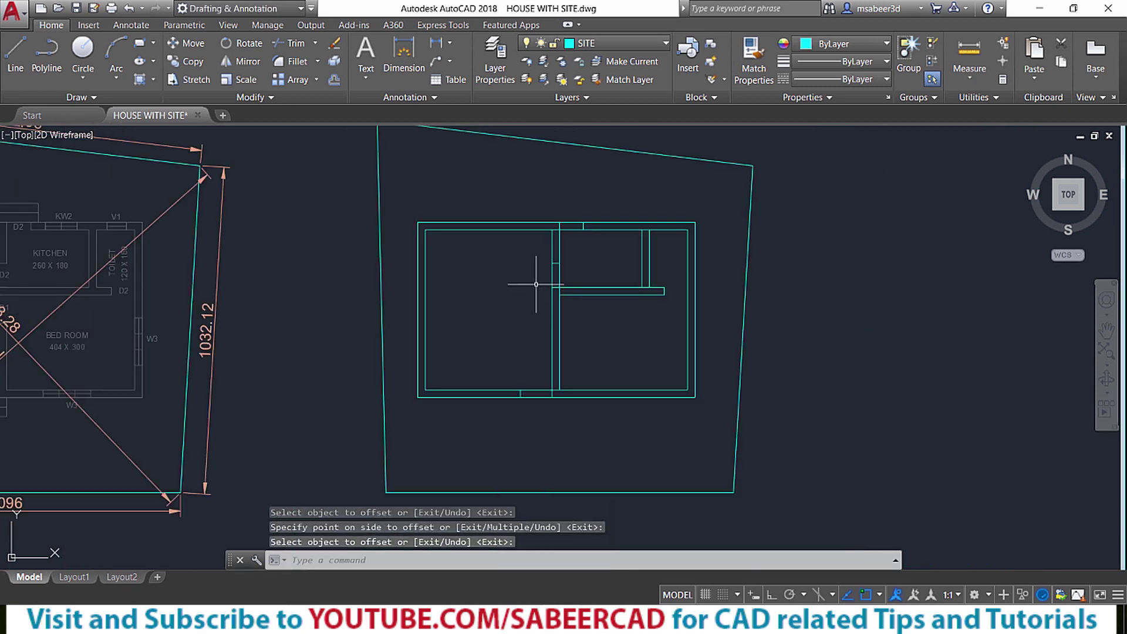
{"action": "mouse_move", "coordinate": [608, 362]}
{"action": "middle_mouse_down"}
{"action": "mouse_move", "coordinate": [692, 327]}
{"action": "mouse_move", "coordinate": [732, 329]}
{"action": "middle_mouse_up"}
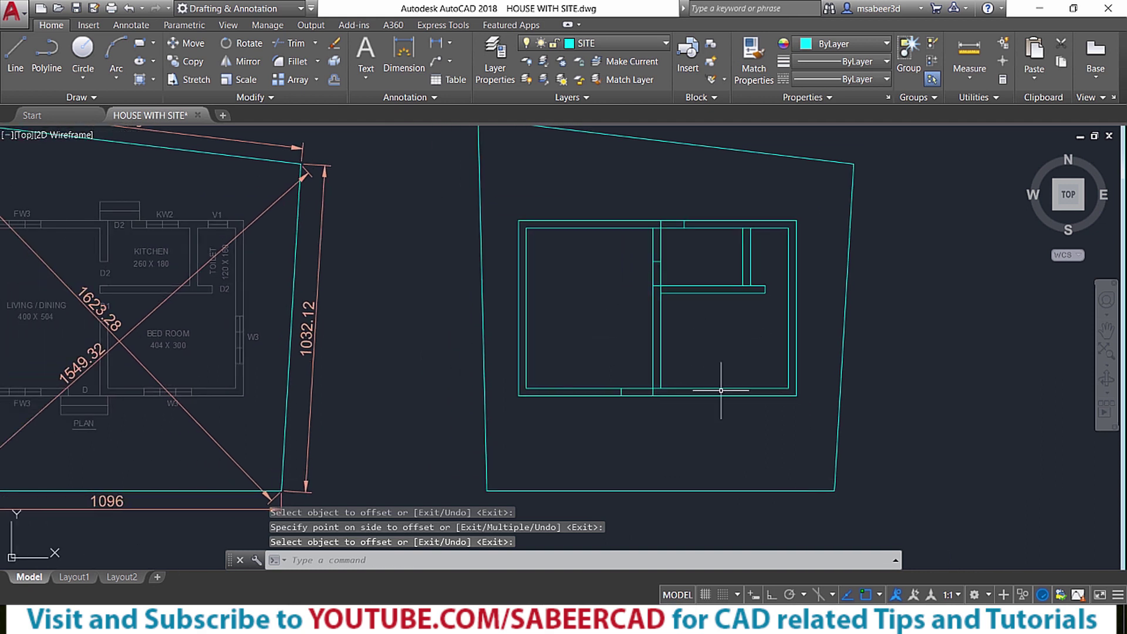
{"action": "scroll", "coordinate": [672, 282], "scroll_direction": "up", "scroll_amount": 2}
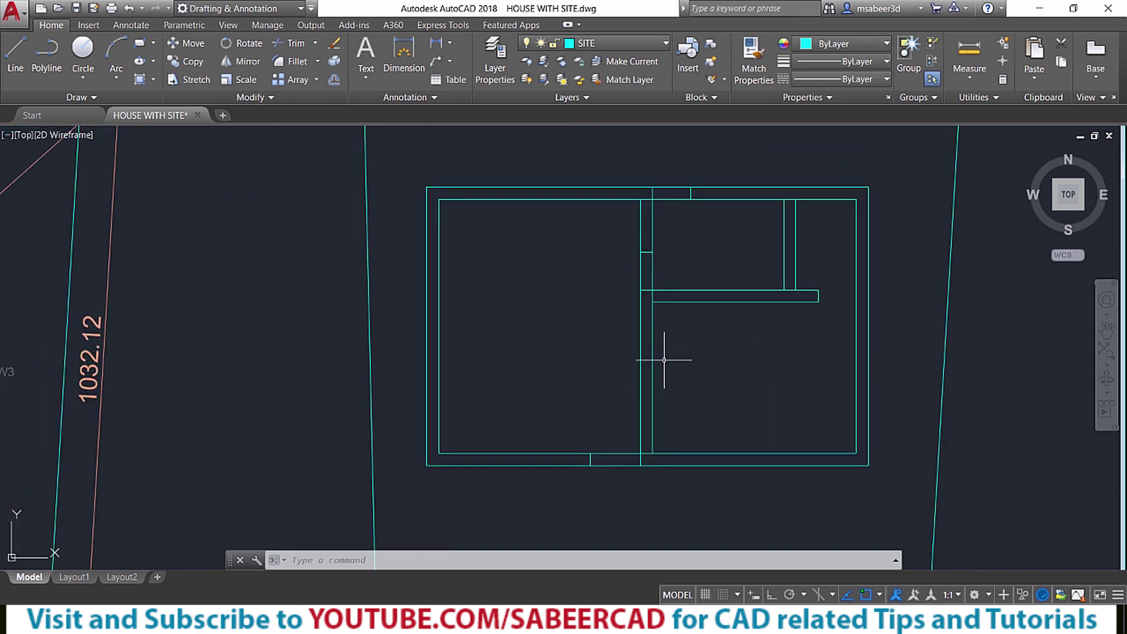
Trim door gaps through the top wall, central partition and bottom wall using all edges.
{"action": "left_click", "coordinate": [315, 43]}
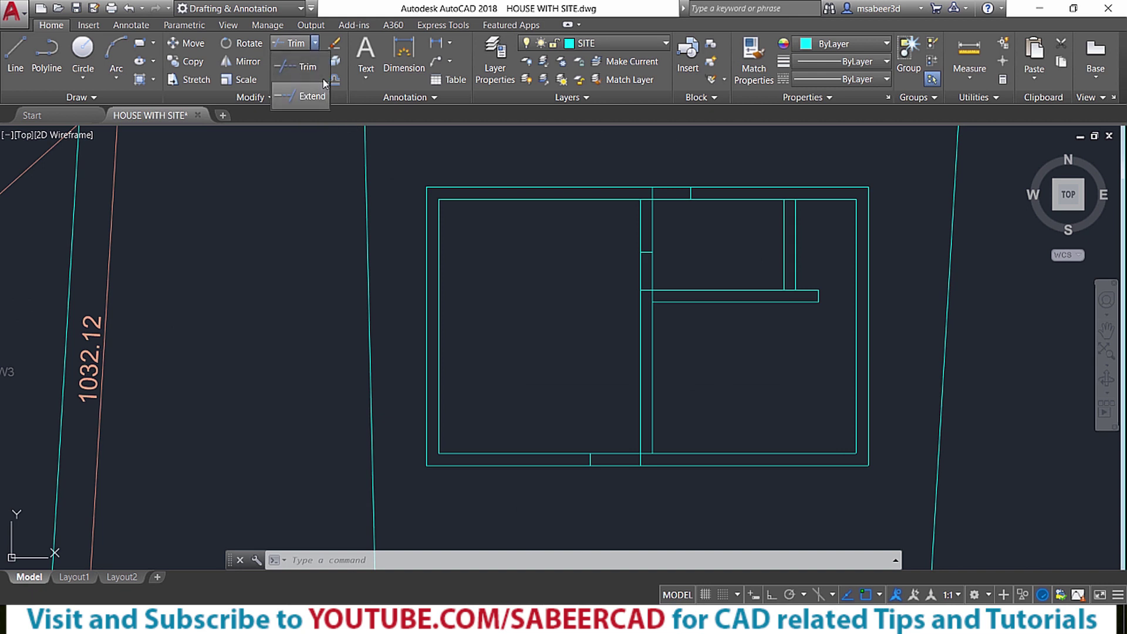
{"action": "left_click", "coordinate": [303, 66]}
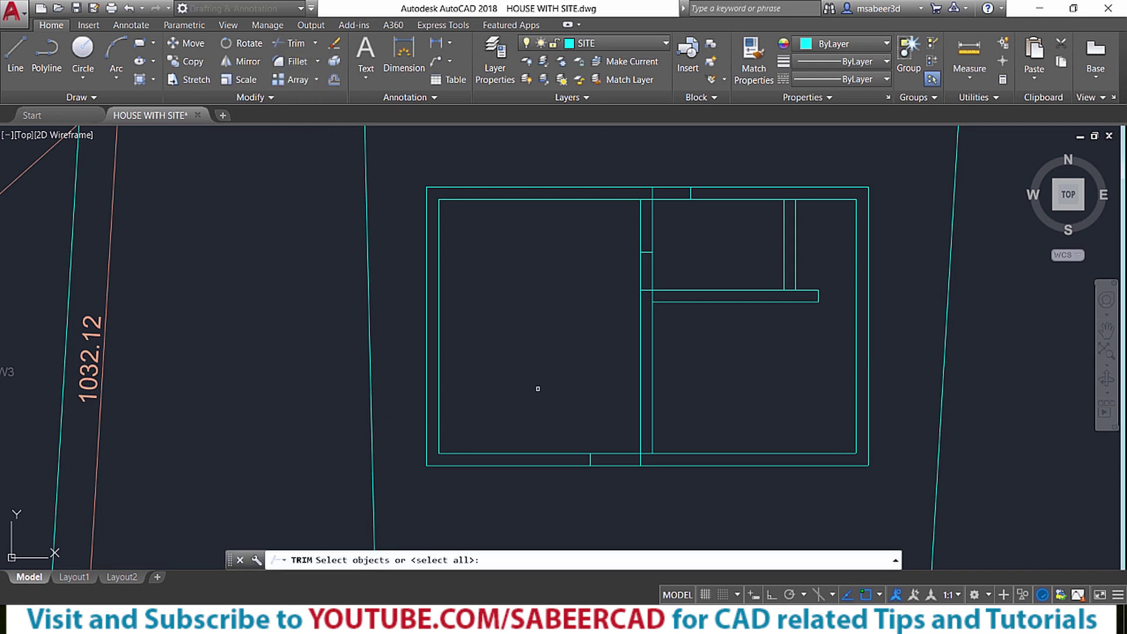
{"action": "key", "text": "Return"}
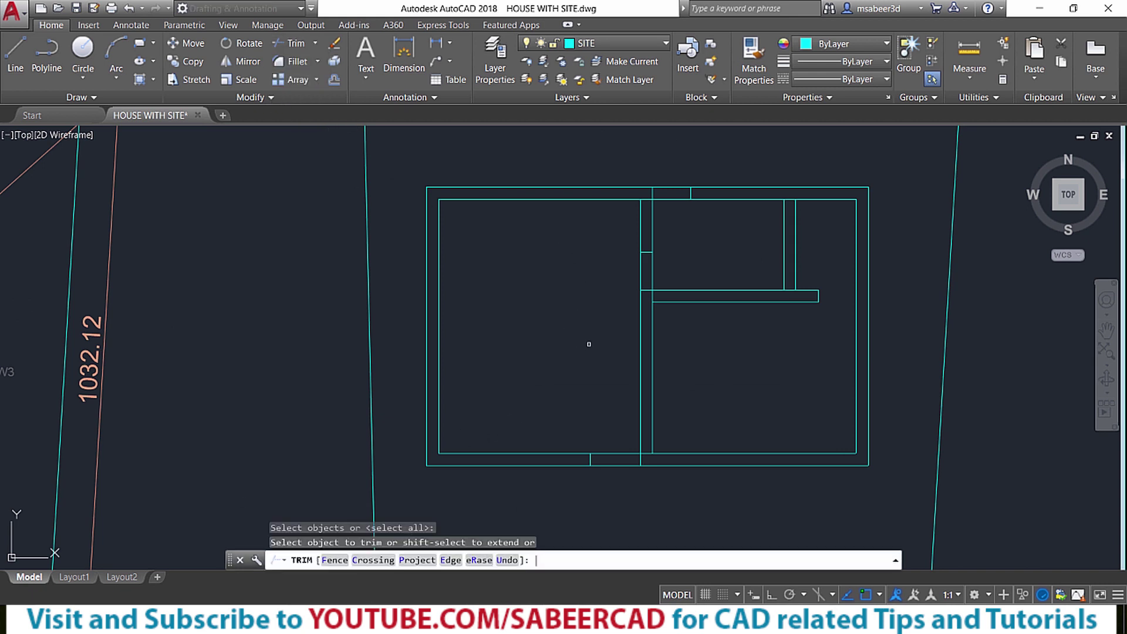
{"action": "left_click", "coordinate": [688, 199]}
{"action": "left_click", "coordinate": [681, 169]}
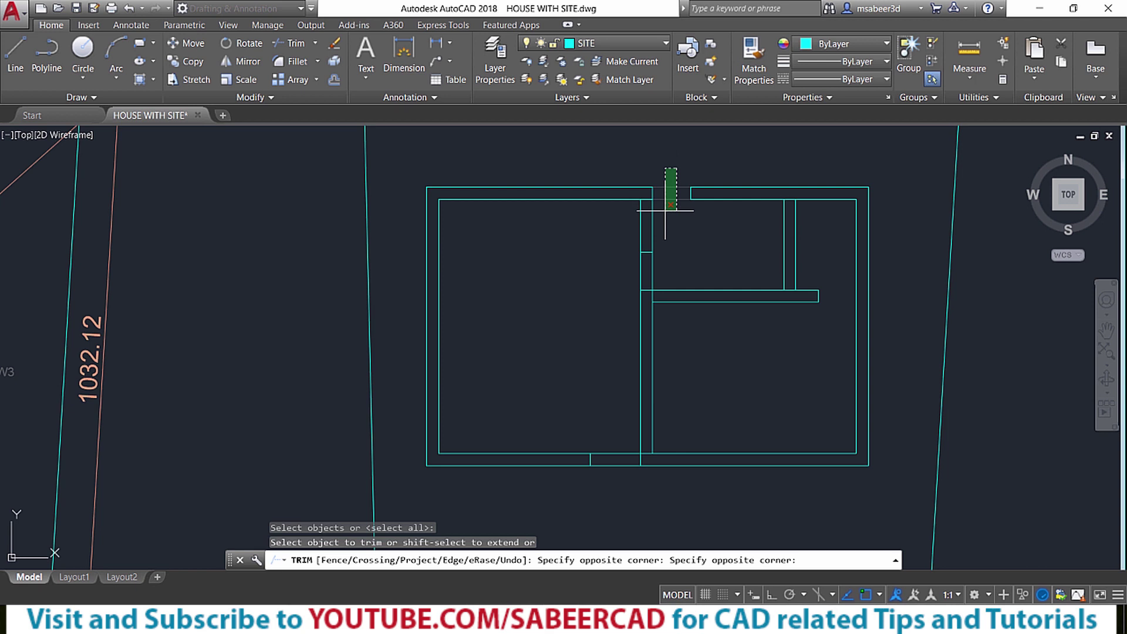
{"action": "left_click", "coordinate": [665, 209]}
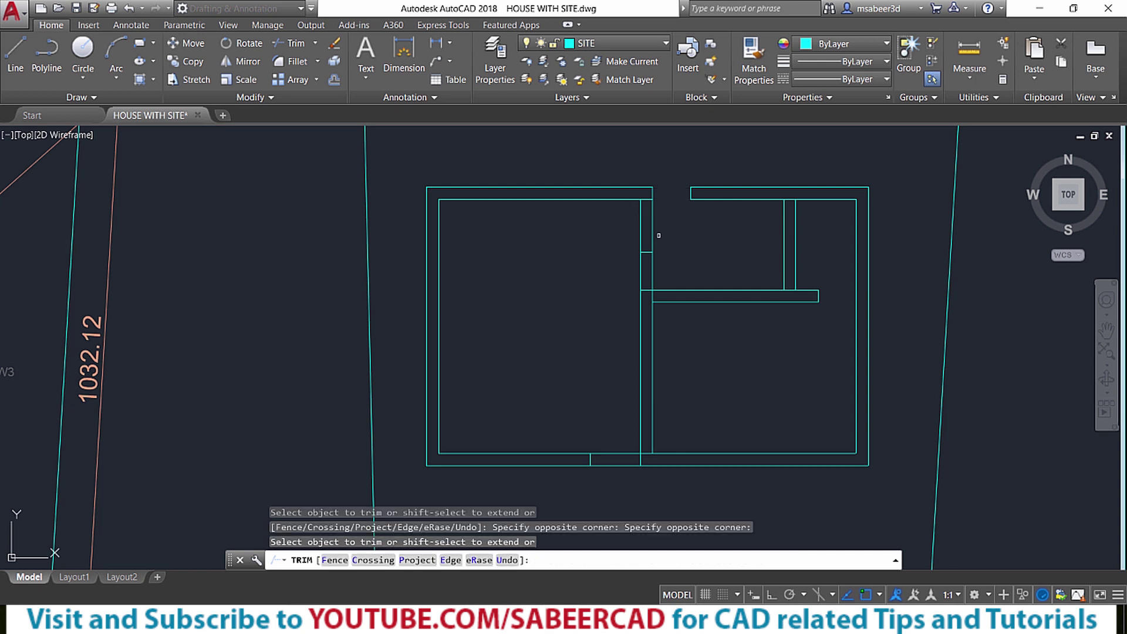
{"action": "left_click", "coordinate": [665, 270]}
{"action": "left_click", "coordinate": [603, 278]}
{"action": "left_click", "coordinate": [605, 428]}
{"action": "left_click", "coordinate": [602, 487]}
Trim leftover wall ends near the opening and the segments at the partition junction.
{"action": "left_click", "coordinate": [652, 241]}
{"action": "scroll", "coordinate": [636, 194], "scroll_direction": "up", "scroll_amount": 2}
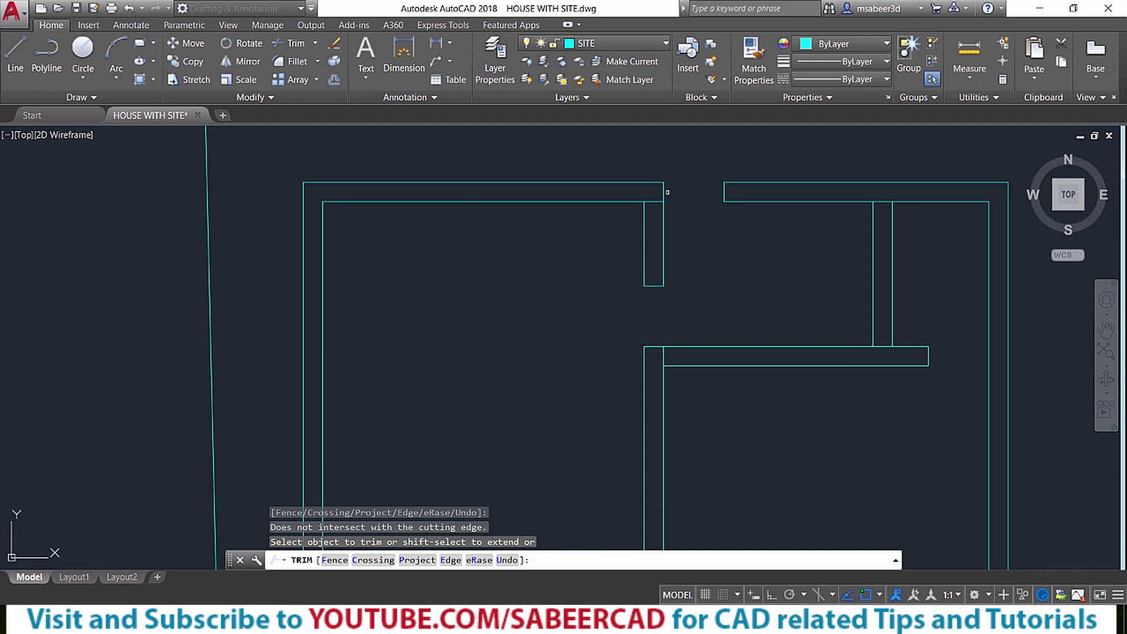
{"action": "left_click", "coordinate": [652, 194]}
{"action": "left_click", "coordinate": [654, 212]}
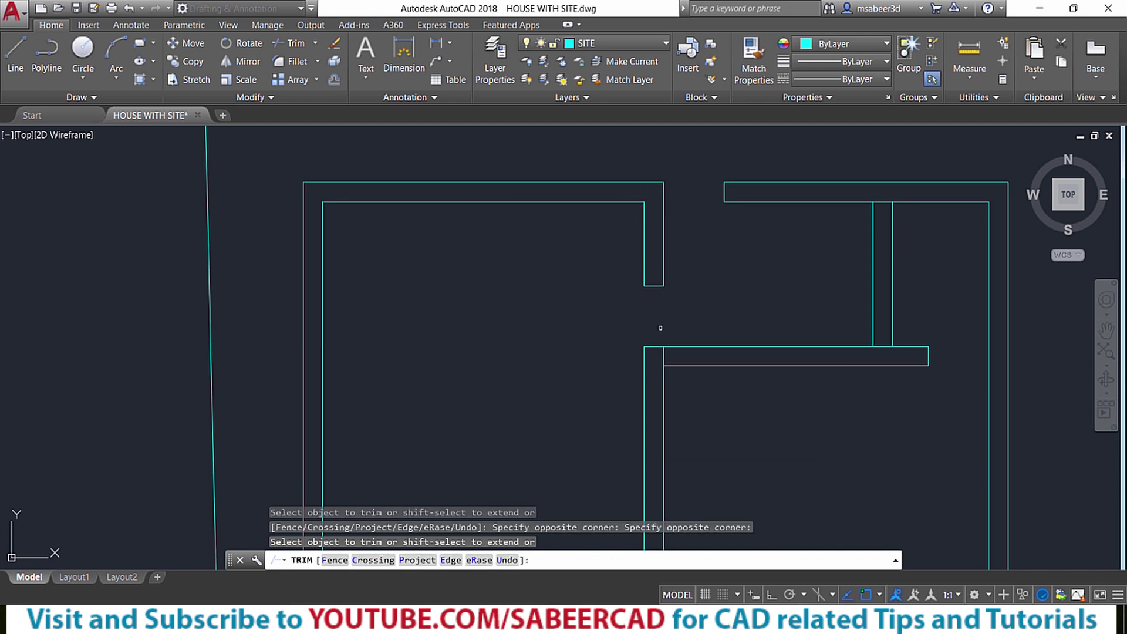
{"action": "scroll", "coordinate": [659, 355], "scroll_direction": "up", "scroll_amount": 3}
{"action": "left_click", "coordinate": [660, 357]}
{"action": "left_click", "coordinate": [674, 352]}
{"action": "scroll", "coordinate": [596, 301], "scroll_direction": "down", "scroll_amount": 3}
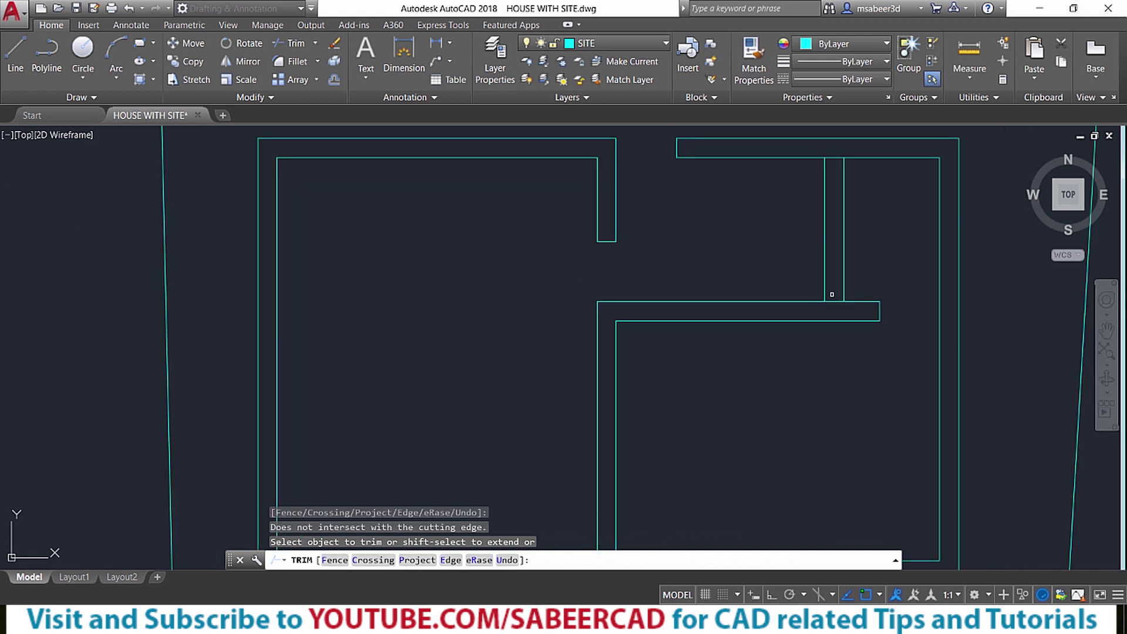
{"action": "scroll", "coordinate": [836, 292], "scroll_direction": "up", "scroll_amount": 2}
{"action": "left_click", "coordinate": [830, 310]}
{"action": "scroll", "coordinate": [732, 212], "scroll_direction": "down", "scroll_amount": 3}
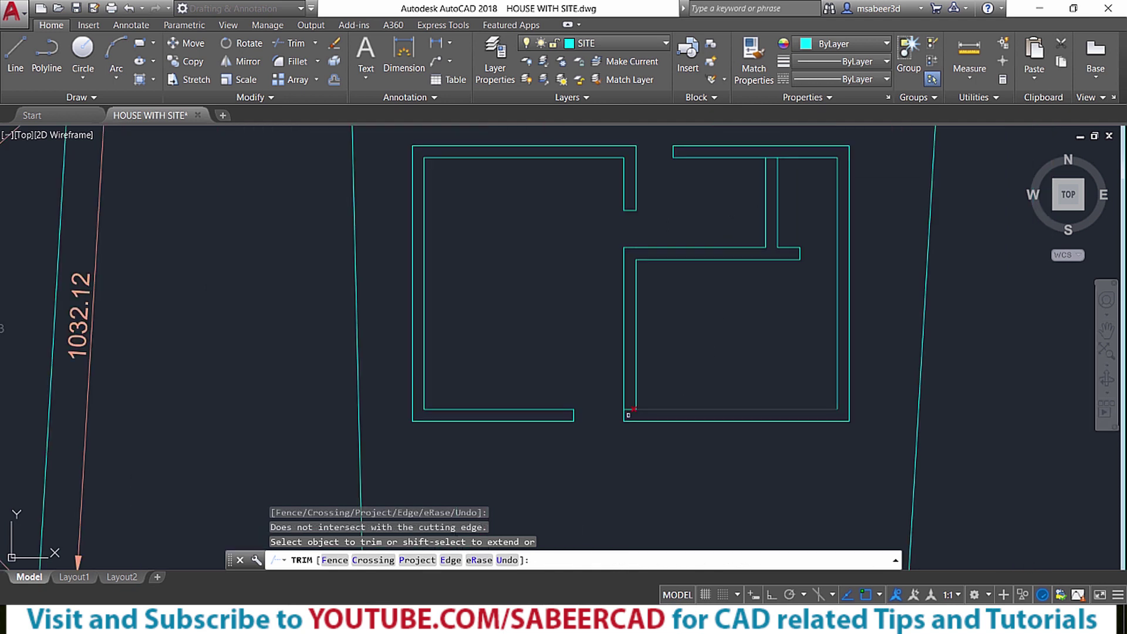
{"action": "scroll", "coordinate": [628, 415], "scroll_direction": "up", "scroll_amount": 3}
Clean up the right room's bottom-left corner and the lines between the upper-right vertical walls.
{"action": "left_click", "coordinate": [636, 390]}
{"action": "left_click", "coordinate": [629, 403]}
{"action": "scroll", "coordinate": [513, 408], "scroll_direction": "down", "scroll_amount": 3}
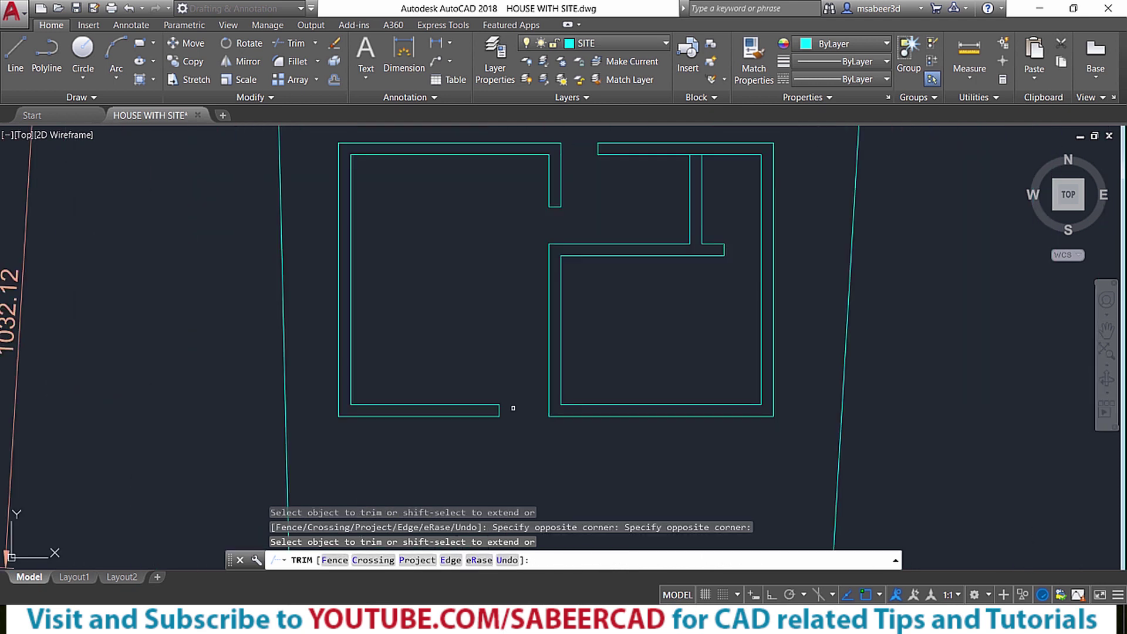
{"action": "scroll", "coordinate": [514, 408], "scroll_direction": "down", "scroll_amount": 2}
{"action": "left_click", "coordinate": [813, 330]}
{"action": "scroll", "coordinate": [840, 277], "scroll_direction": "up", "scroll_amount": 5}
{"action": "left_click", "coordinate": [794, 246]}
{"action": "left_click", "coordinate": [766, 269]}
{"action": "scroll", "coordinate": [787, 205], "scroll_direction": "down", "scroll_amount": 5}
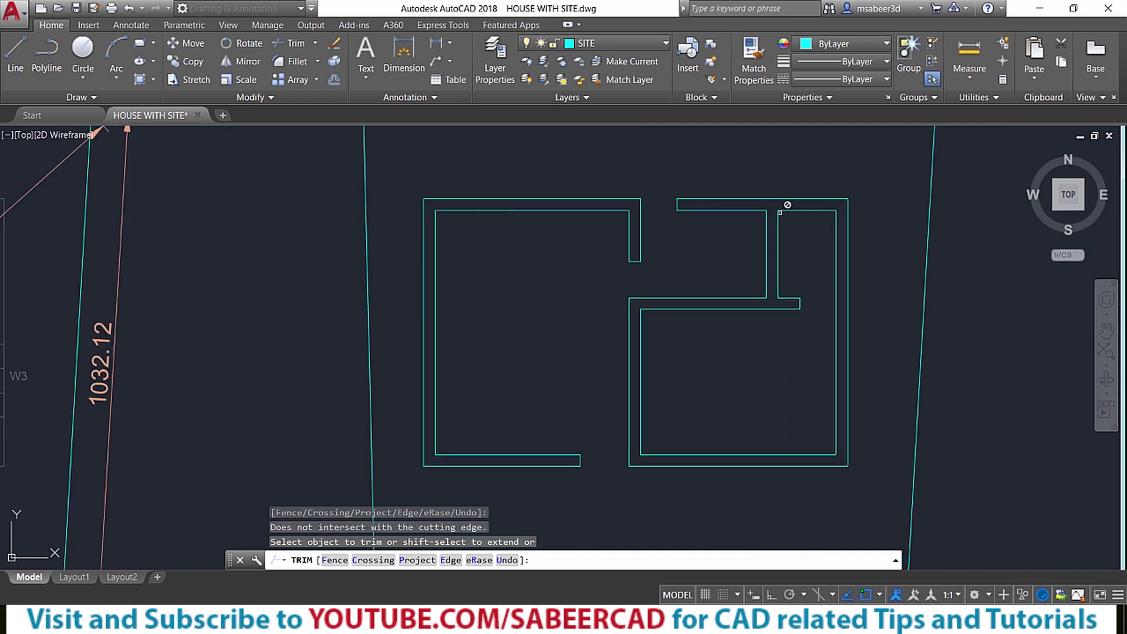
{"action": "key", "text": "Return"}
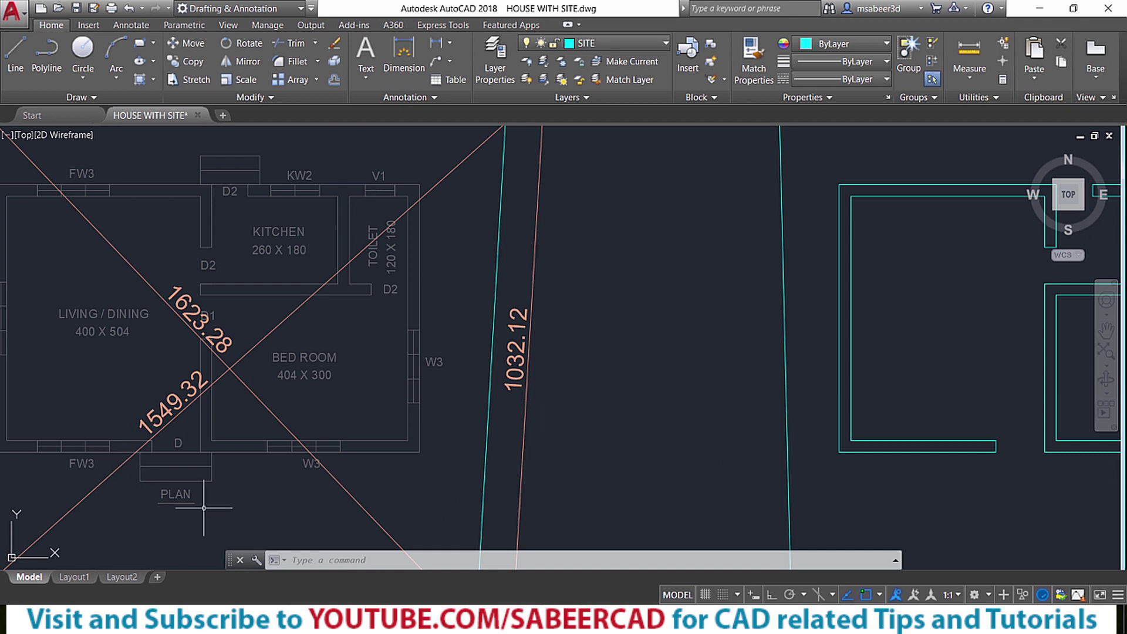
{"action": "scroll", "coordinate": [204, 508], "scroll_direction": "down", "scroll_amount": 2}
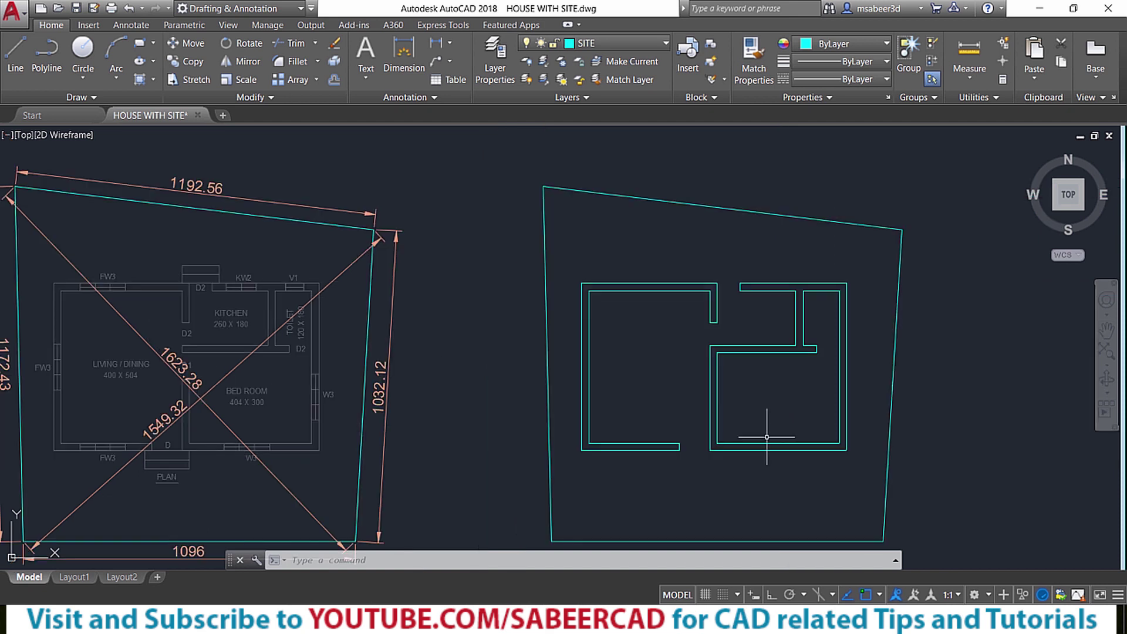